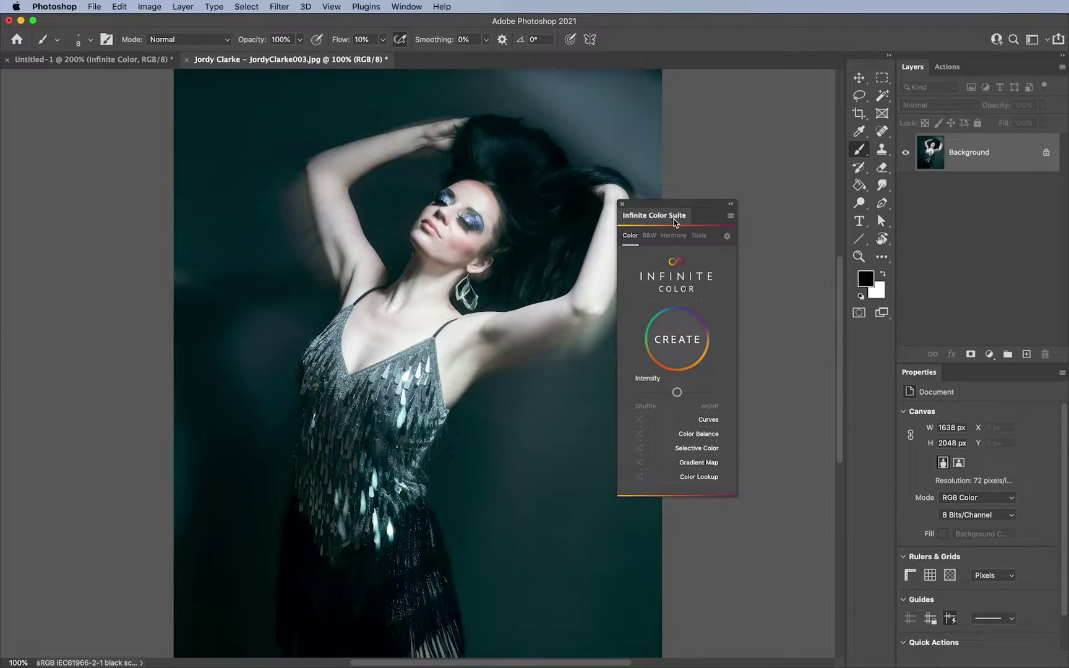
Open the Infinite Color Suite plugin panel from the Plugins menu and place it over the portrait's right side.
left_click_drag(674, 220, 636, 233)
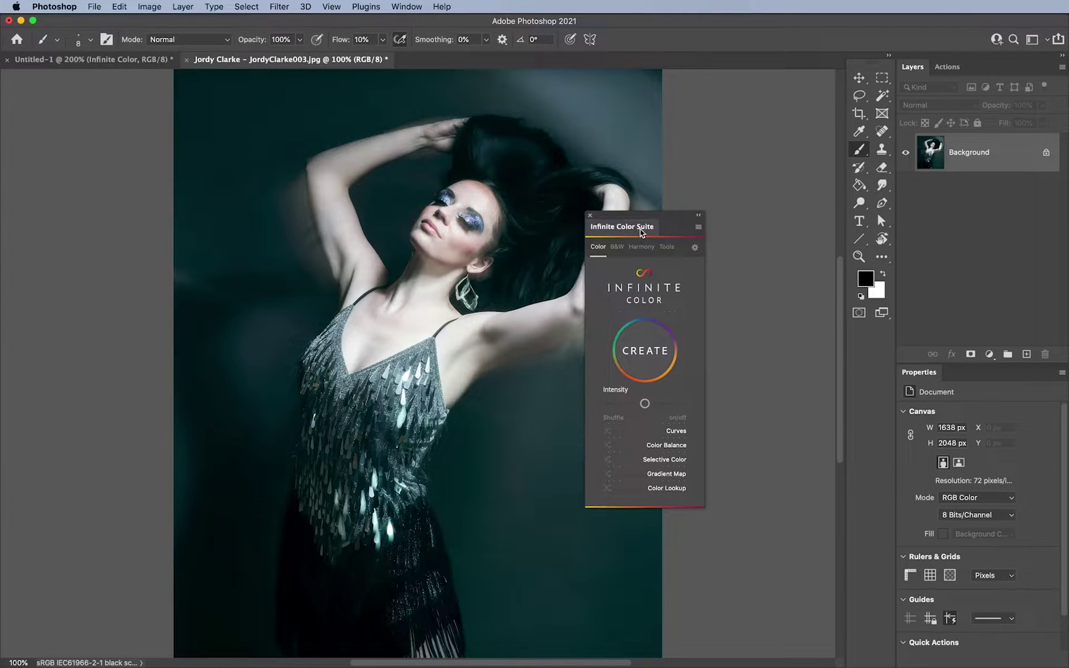
left_click(365, 7)
mouse_move(470, 66)
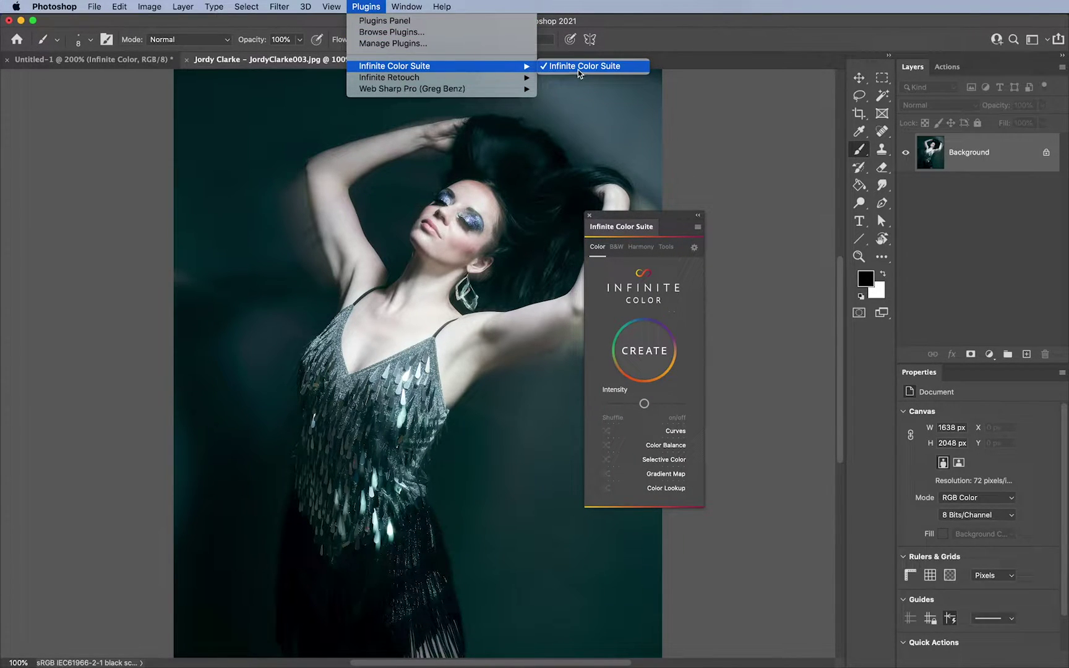
left_click(623, 218)
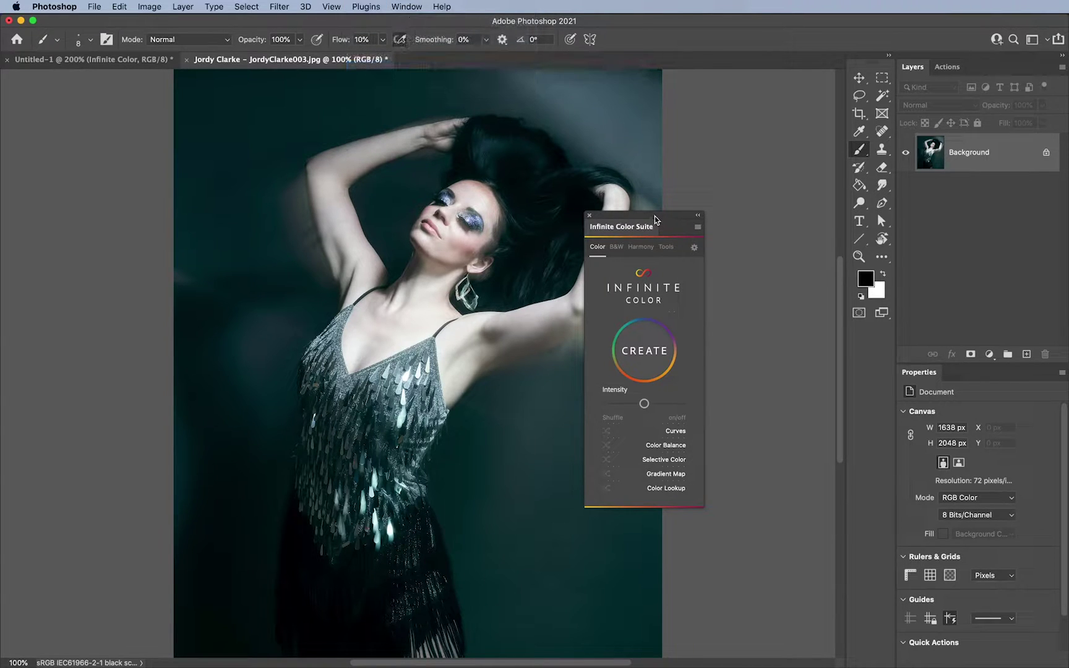
left_click_drag(654, 219, 670, 221)
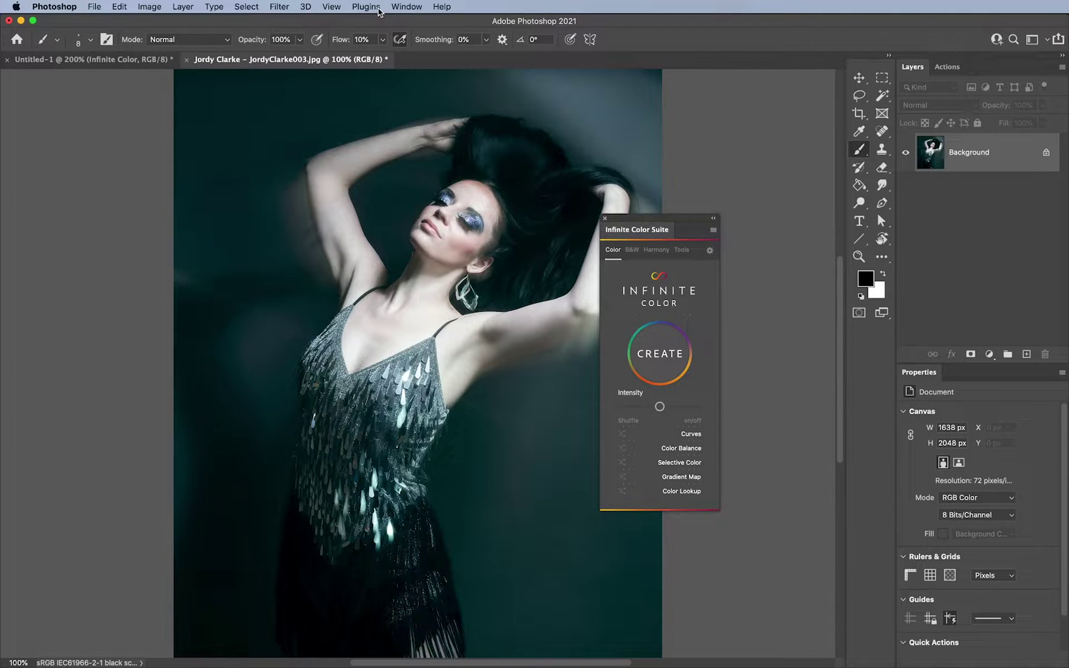
scroll(349, 93, "up", 10)
scroll(339, 291, "down", 12)
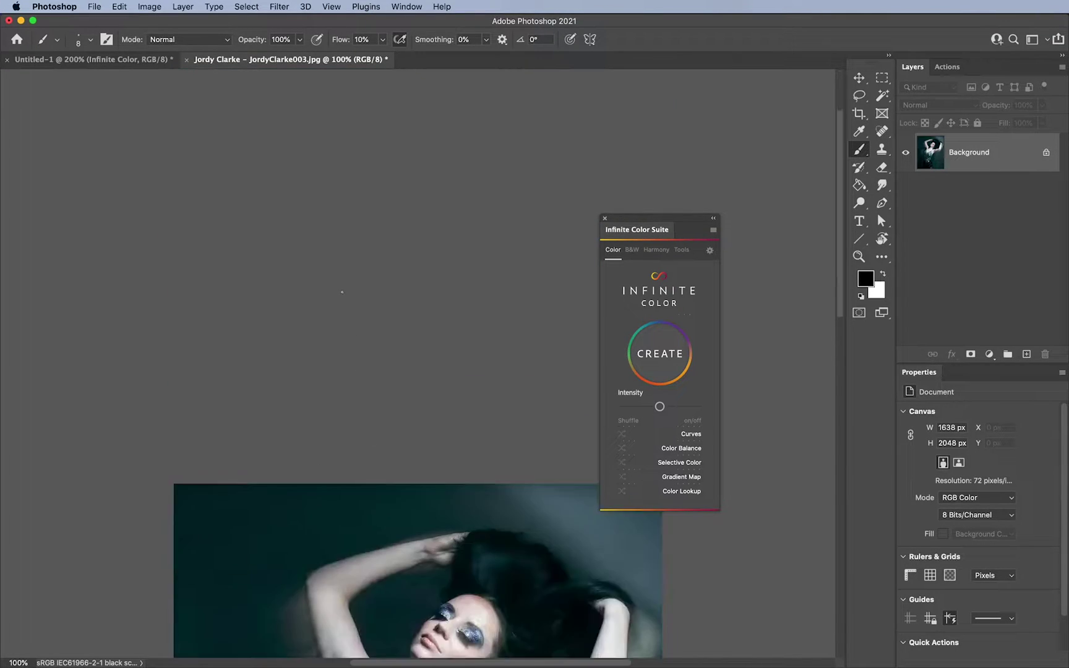
scroll(417, 371, "up", 8)
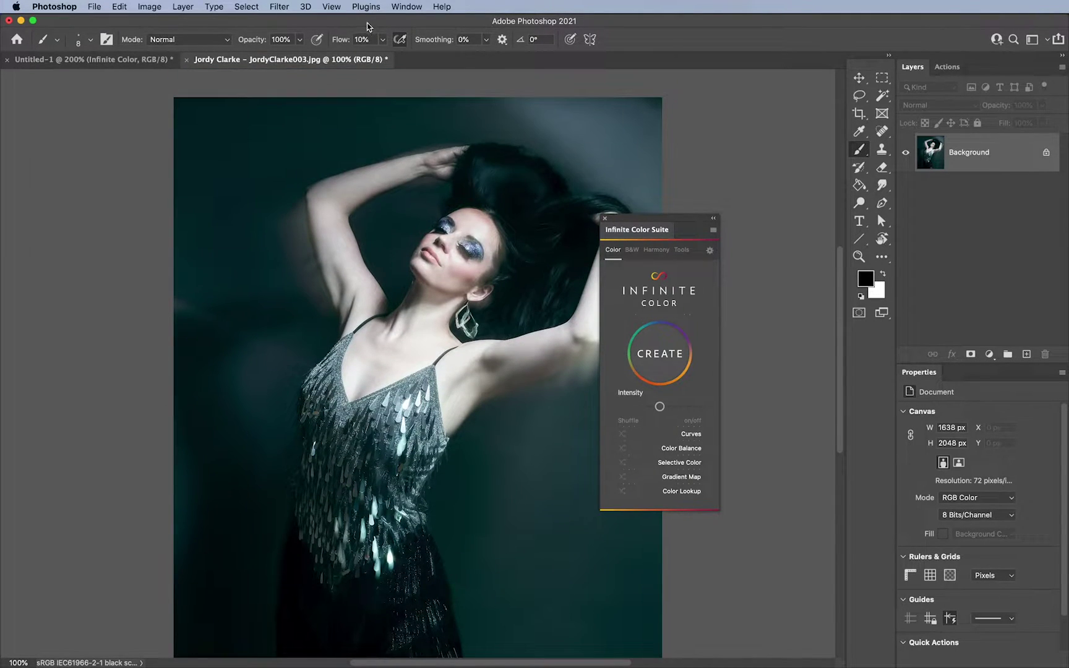
left_click(366, 7)
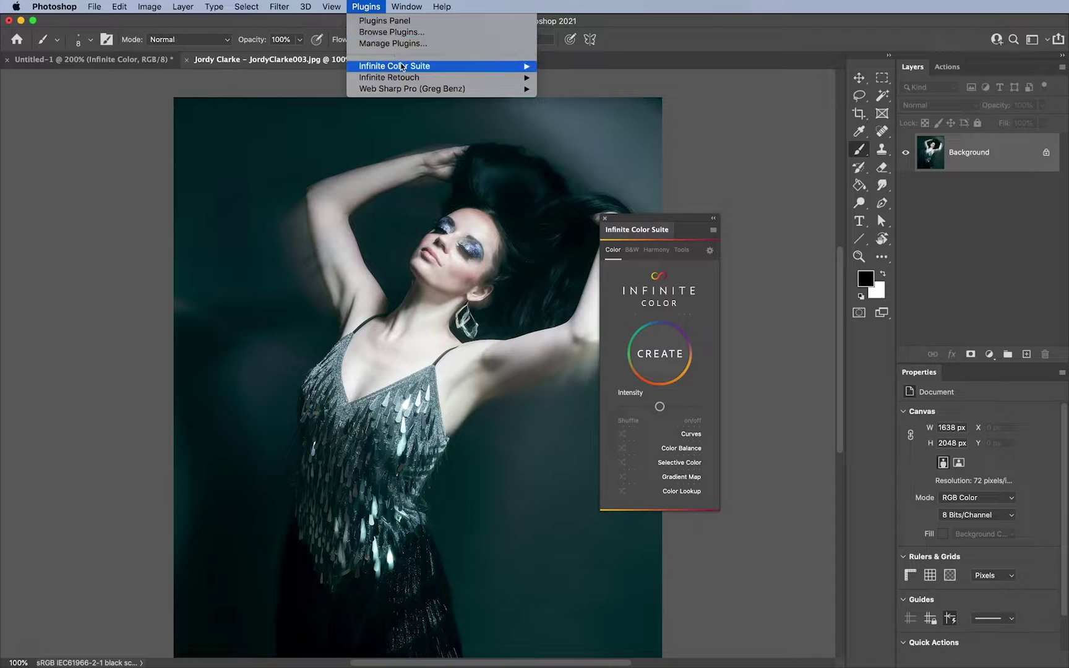
mouse_move(402, 67)
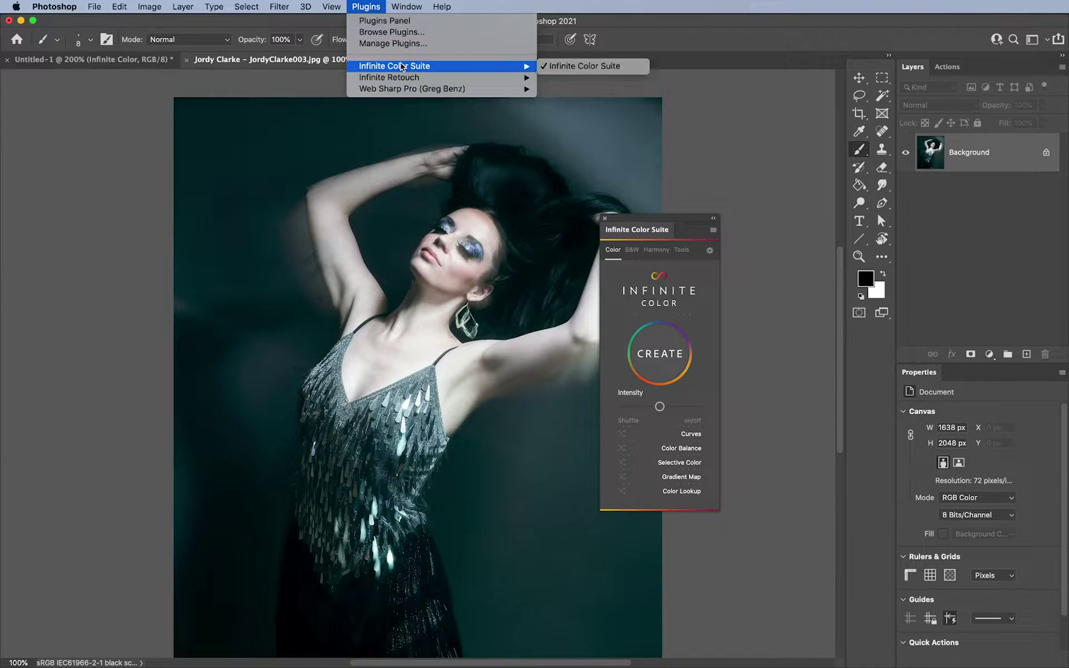
left_click(559, 66)
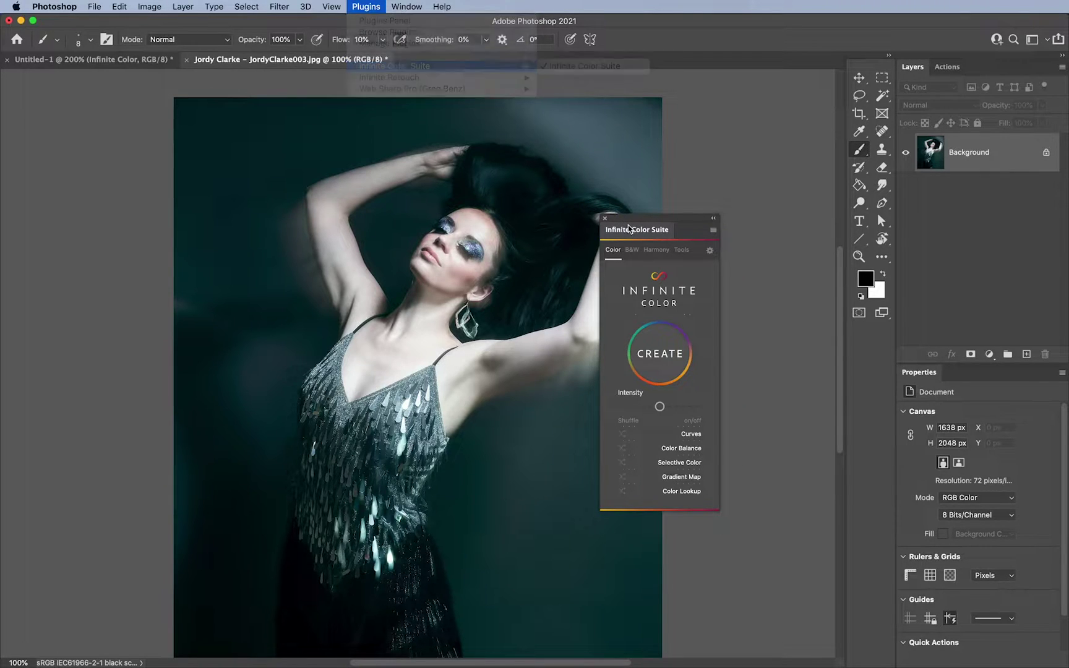
left_click(660, 352)
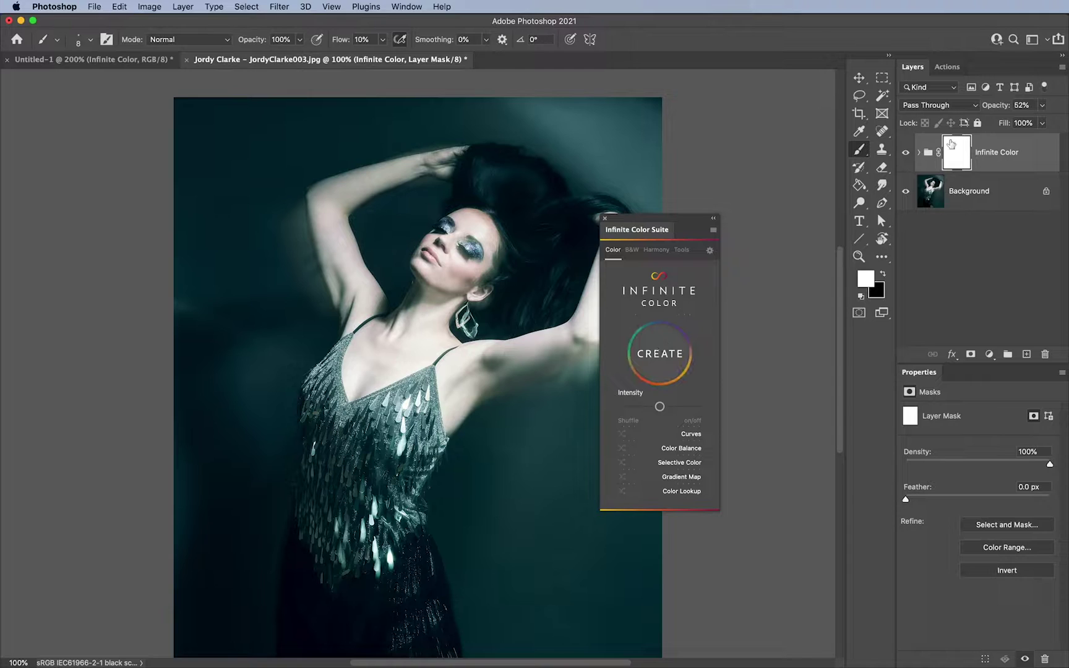
left_click_drag(1020, 165, 1045, 355)
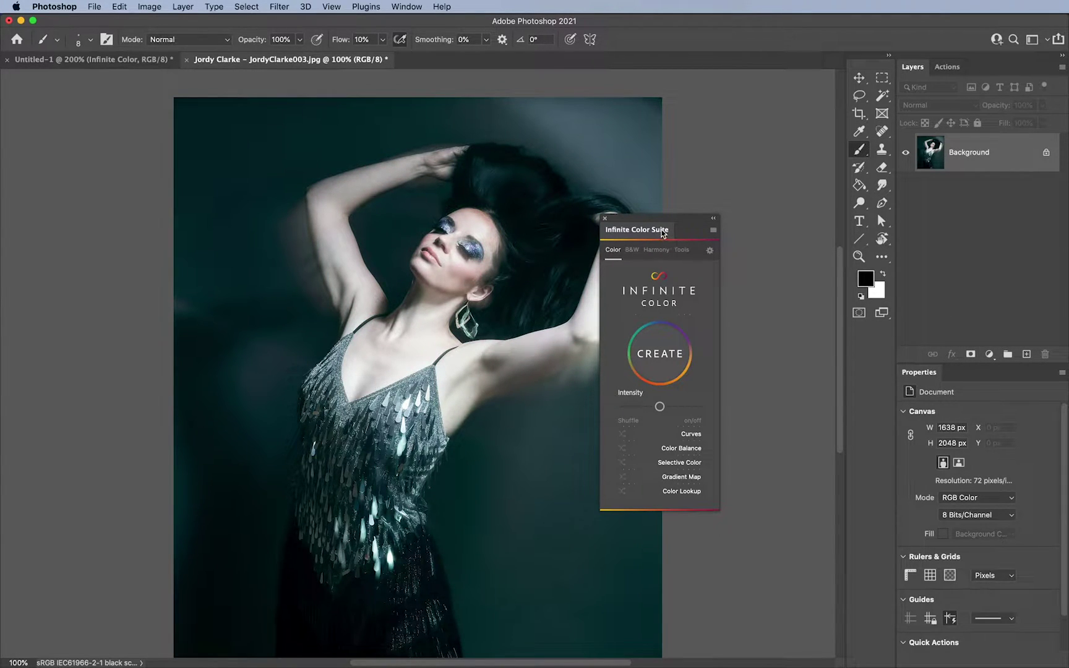
Nudge the plugin panel left, then open Window > Extensions (legacy) > Infinite Color Suite.
left_click_drag(659, 229, 642, 226)
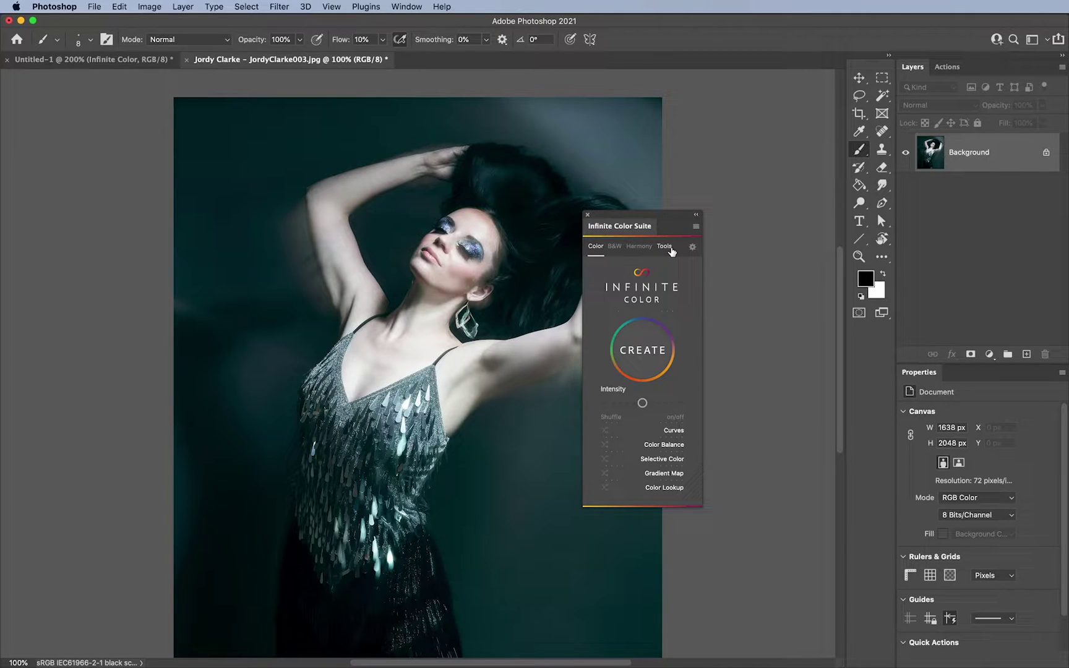
left_click(414, 6)
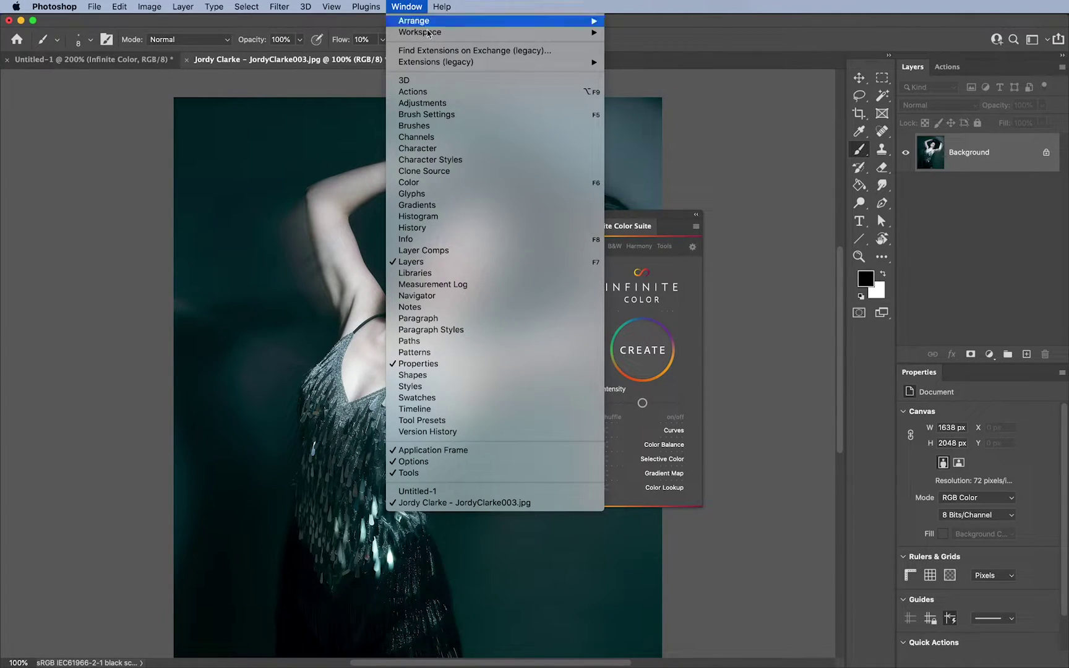
mouse_move(436, 64)
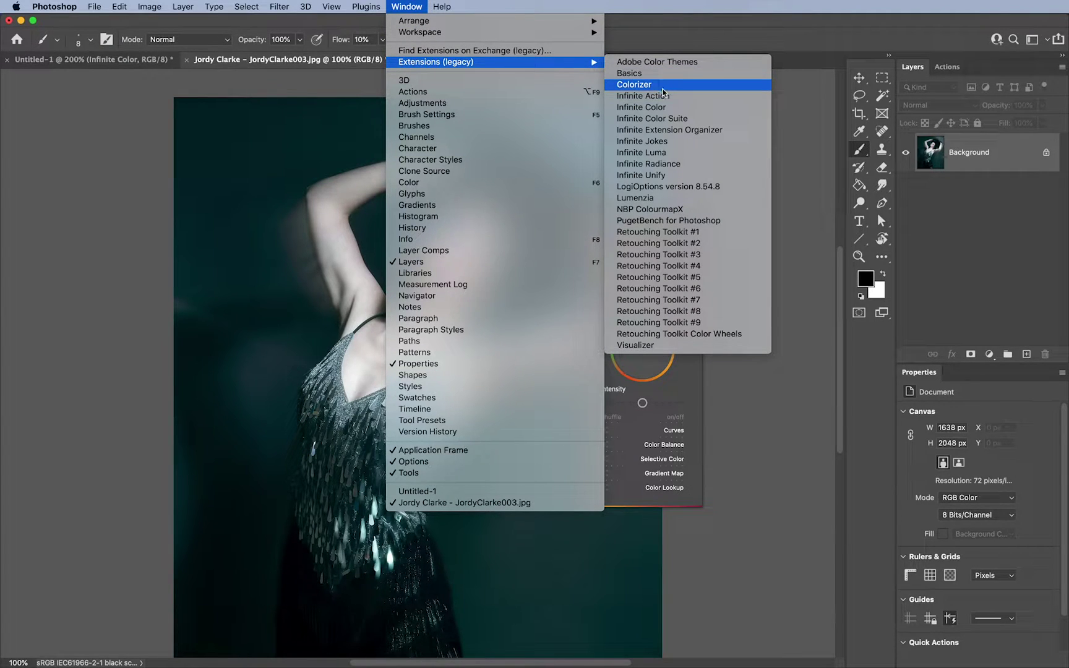
left_click(679, 118)
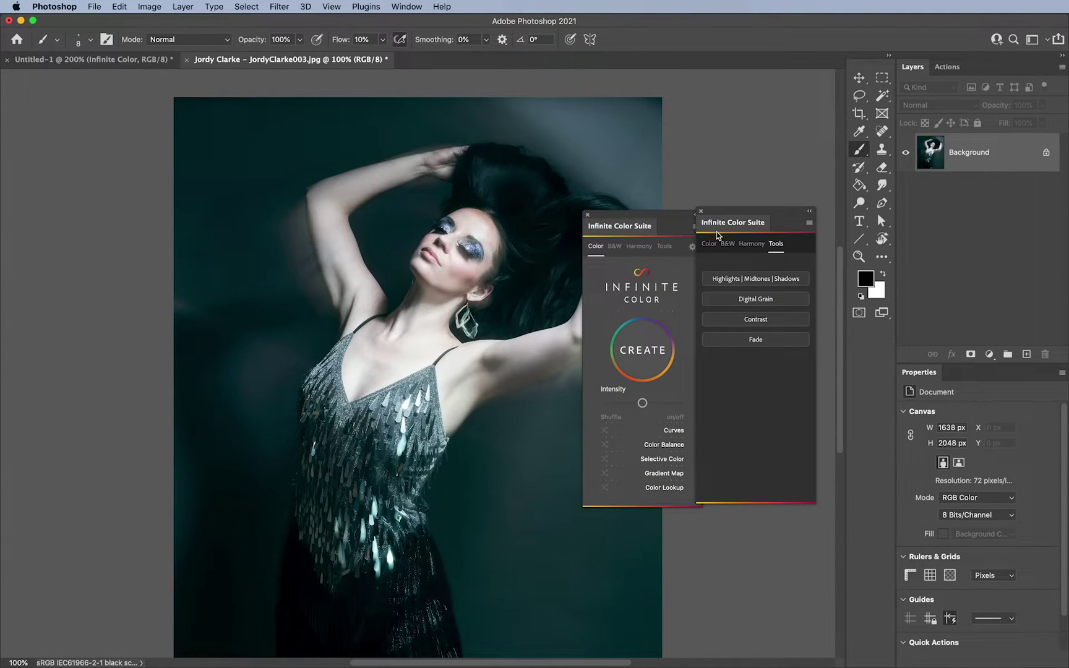
Switch the legacy panel to its Color tab and shift it slightly right.
left_click(708, 243)
left_click_drag(730, 225, 746, 231)
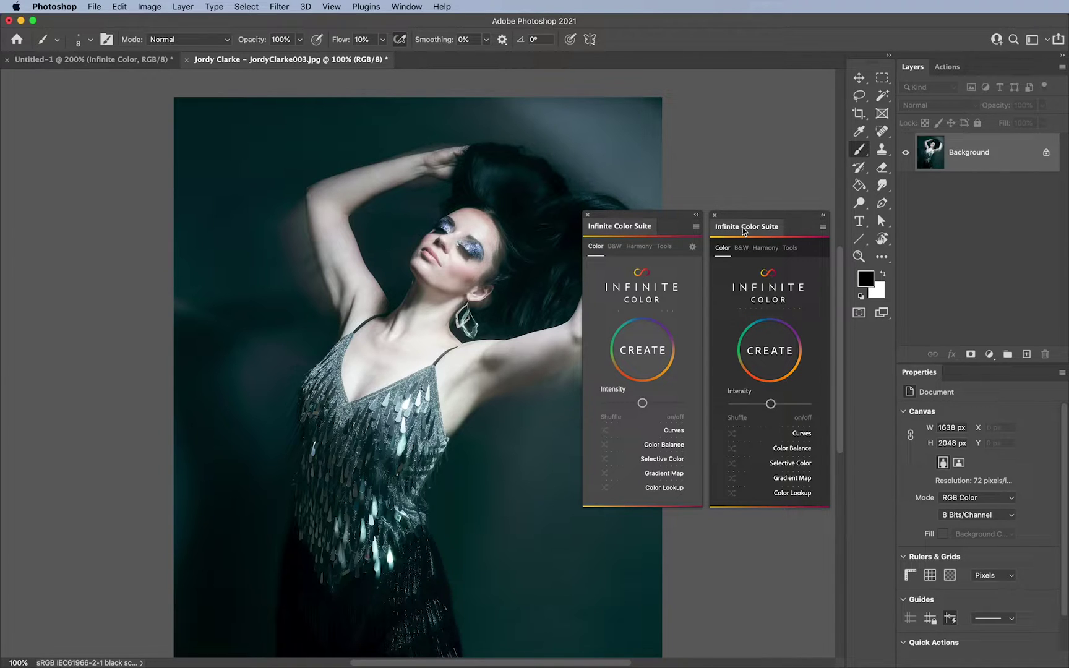
left_click(366, 6)
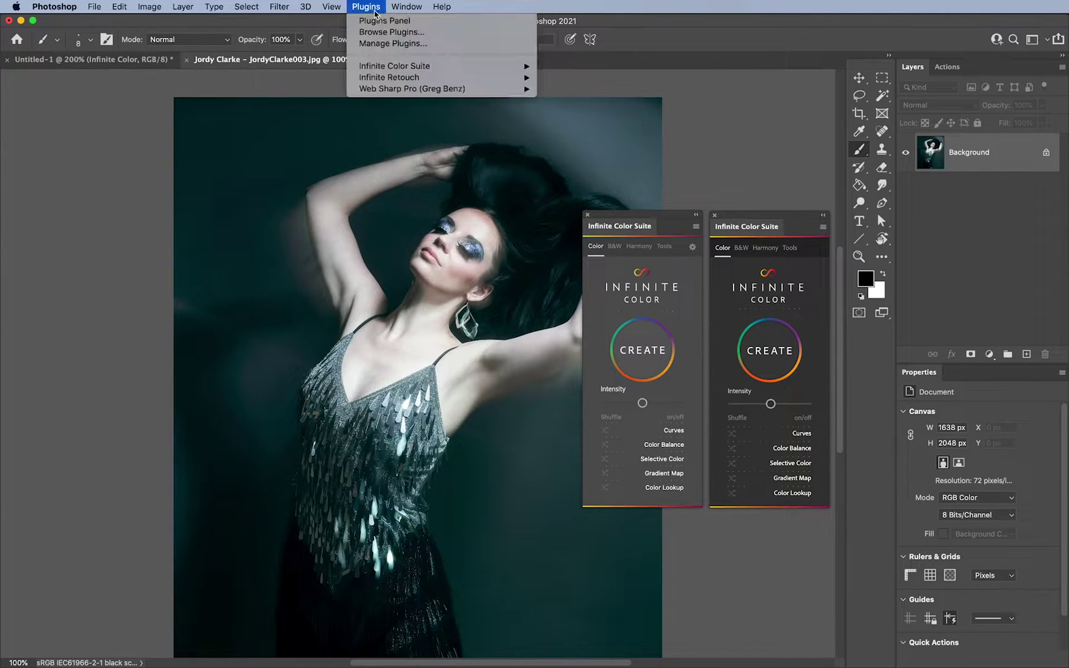
mouse_move(401, 7)
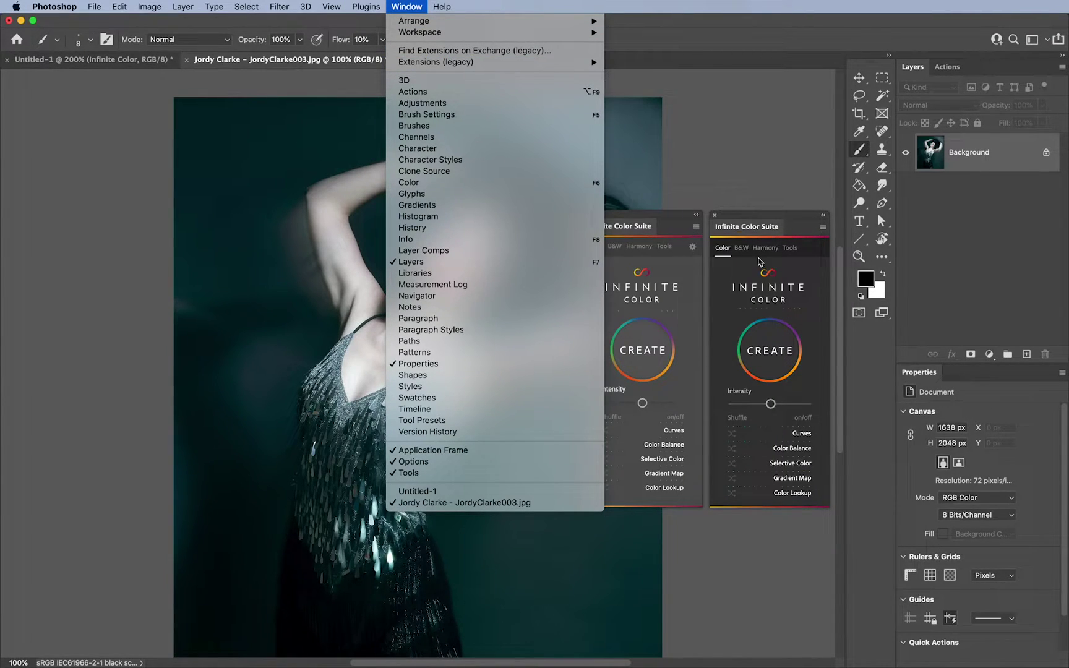
Close the Window menu and nudge the new and legacy panels left until they sit side by side.
left_click(760, 233)
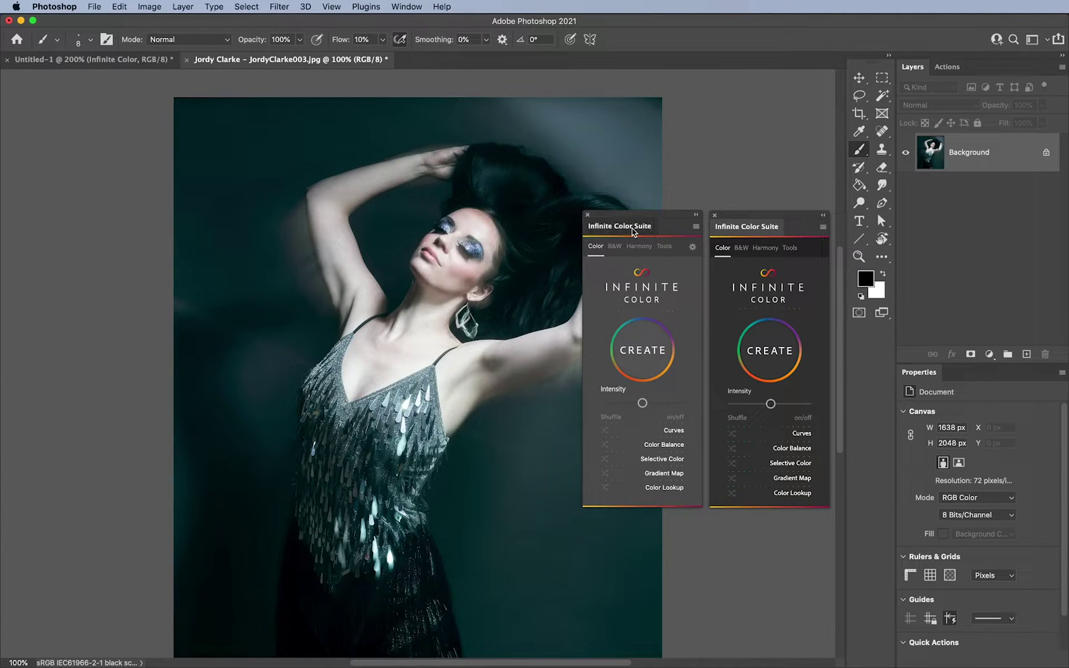
mouse_move(632, 232)
left_mouse_down()
mouse_move(595, 242)
mouse_move(628, 229)
left_mouse_up()
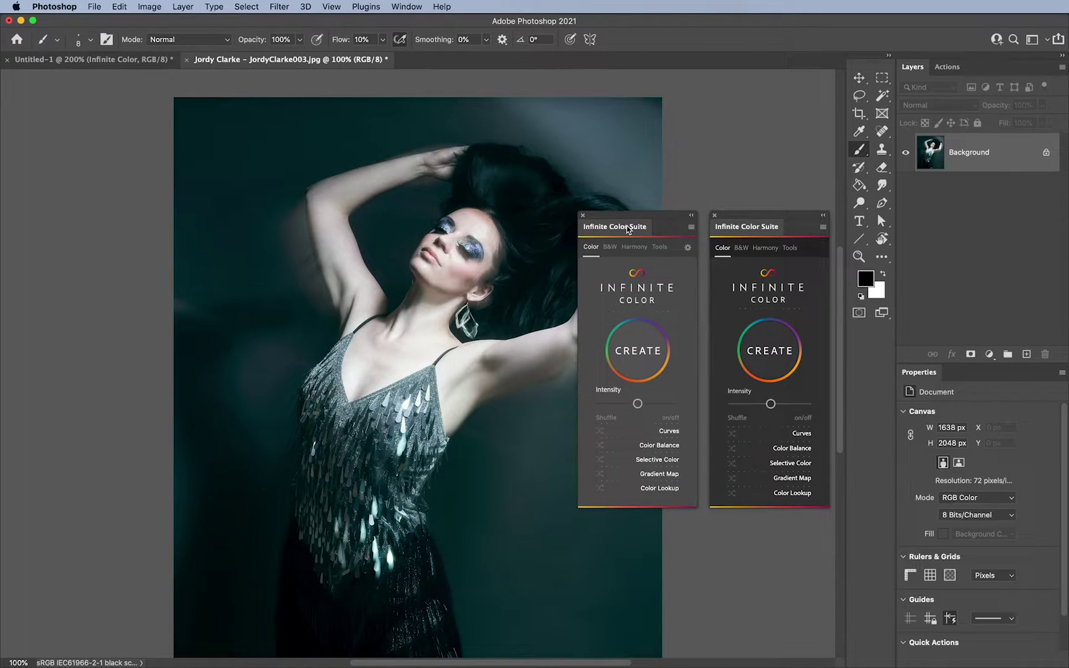
left_click_drag(741, 228, 740, 226)
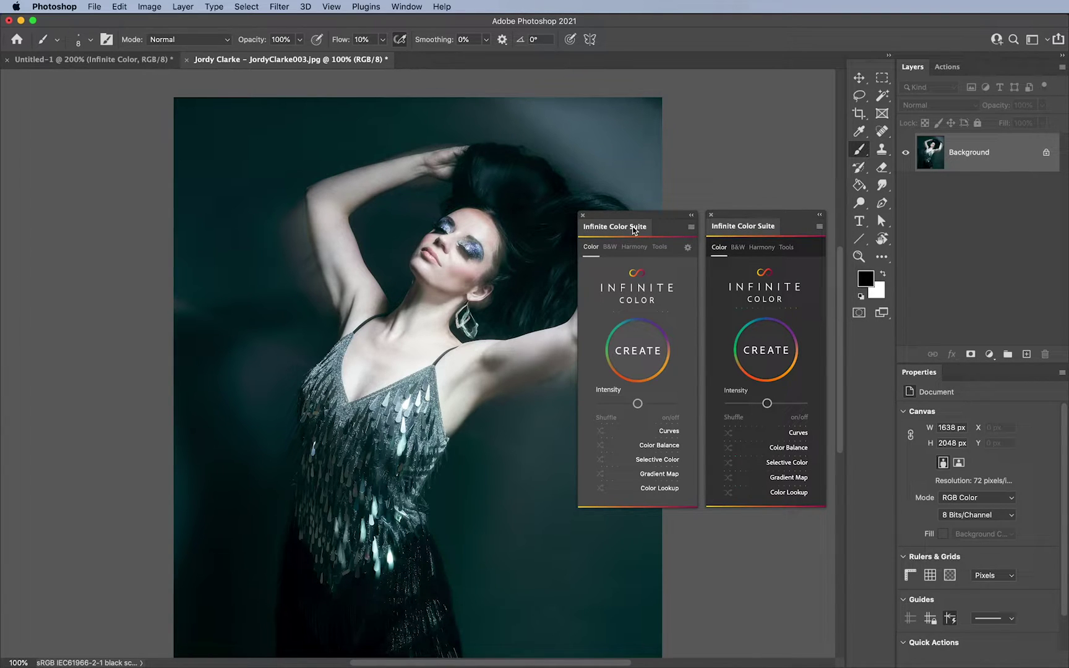
left_click_drag(633, 230, 628, 228)
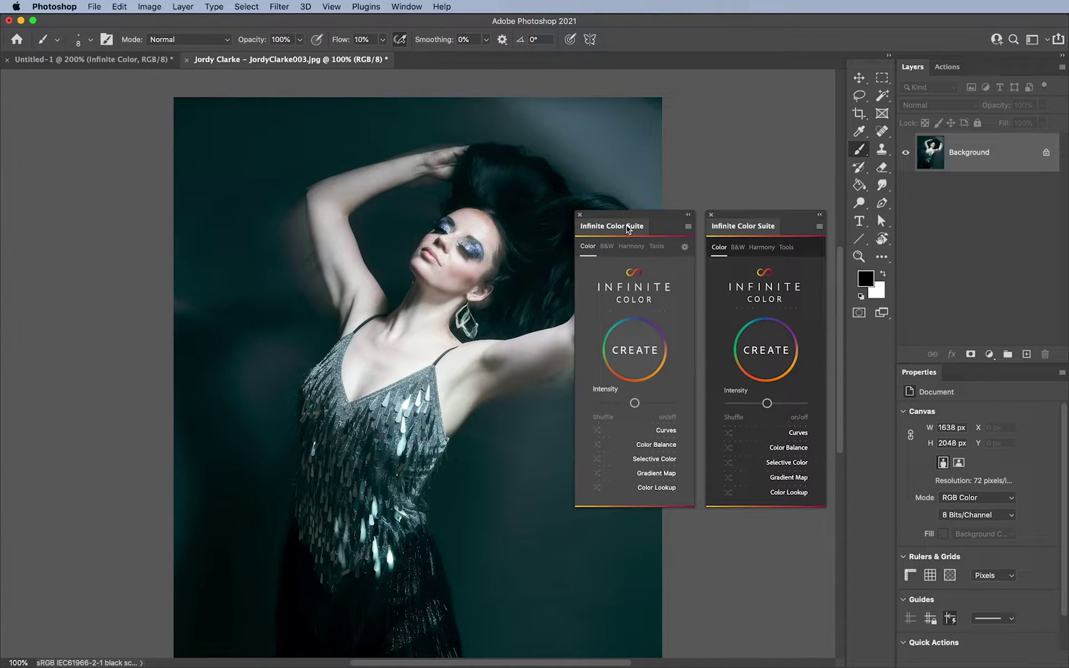
Switch both panels to their Tools pages and nudge them back into alignment.
left_click(656, 247)
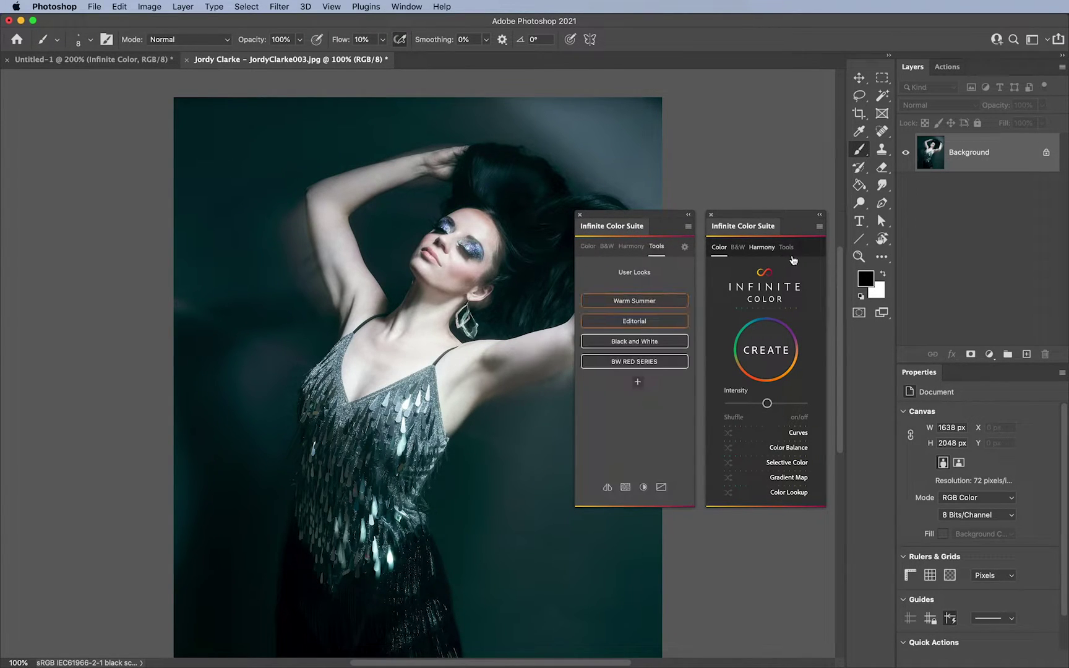
left_click(792, 251)
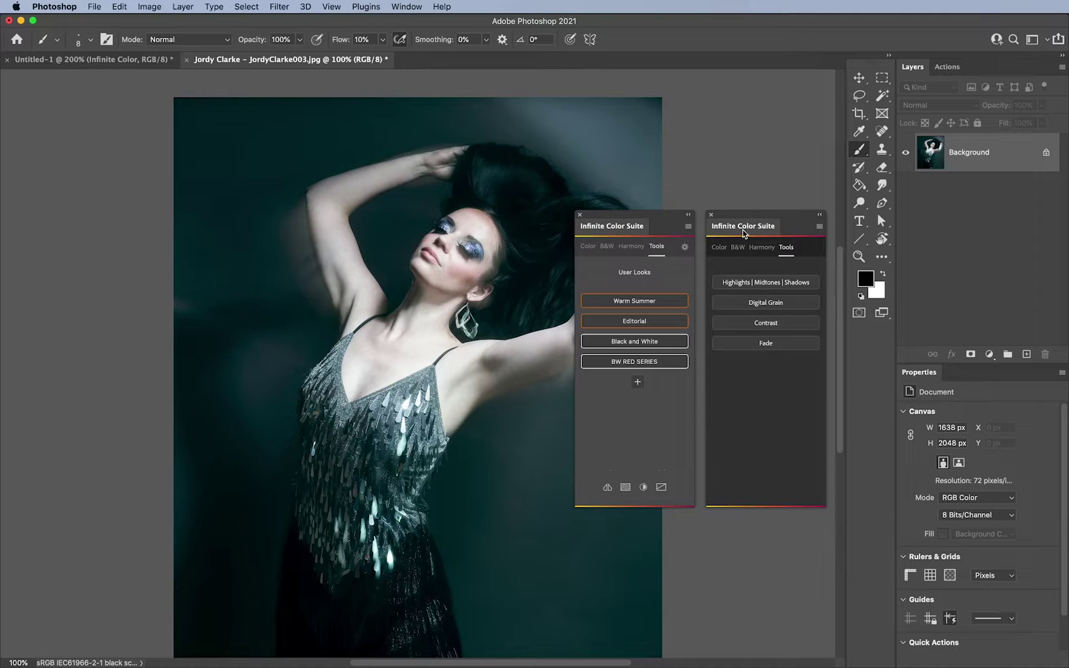
left_click_drag(745, 231, 750, 216)
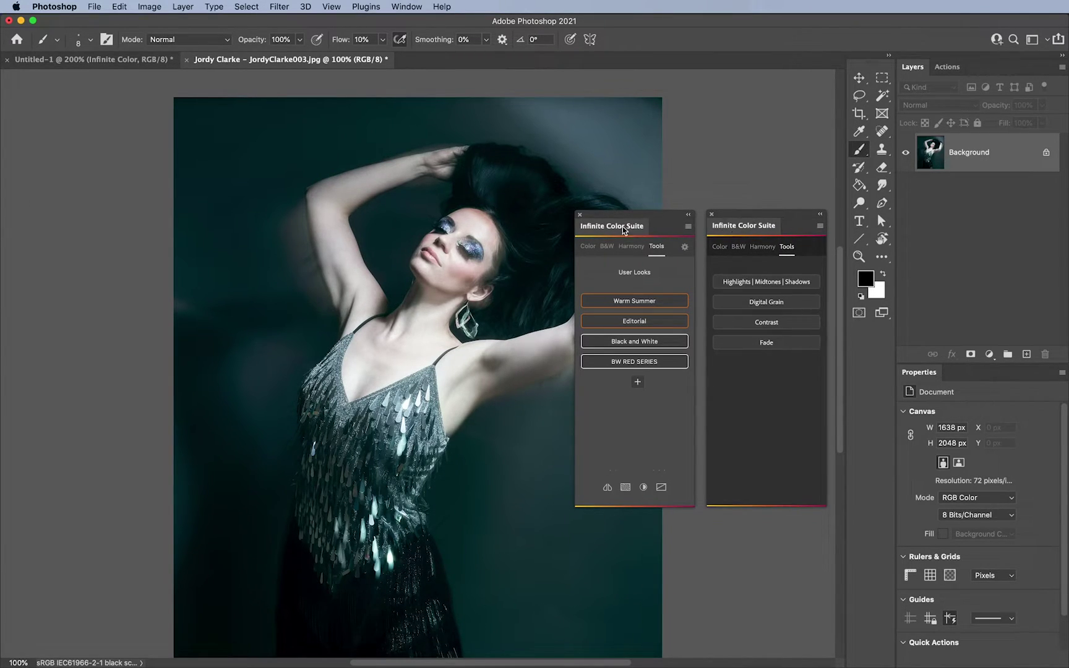
left_click_drag(622, 227, 622, 227)
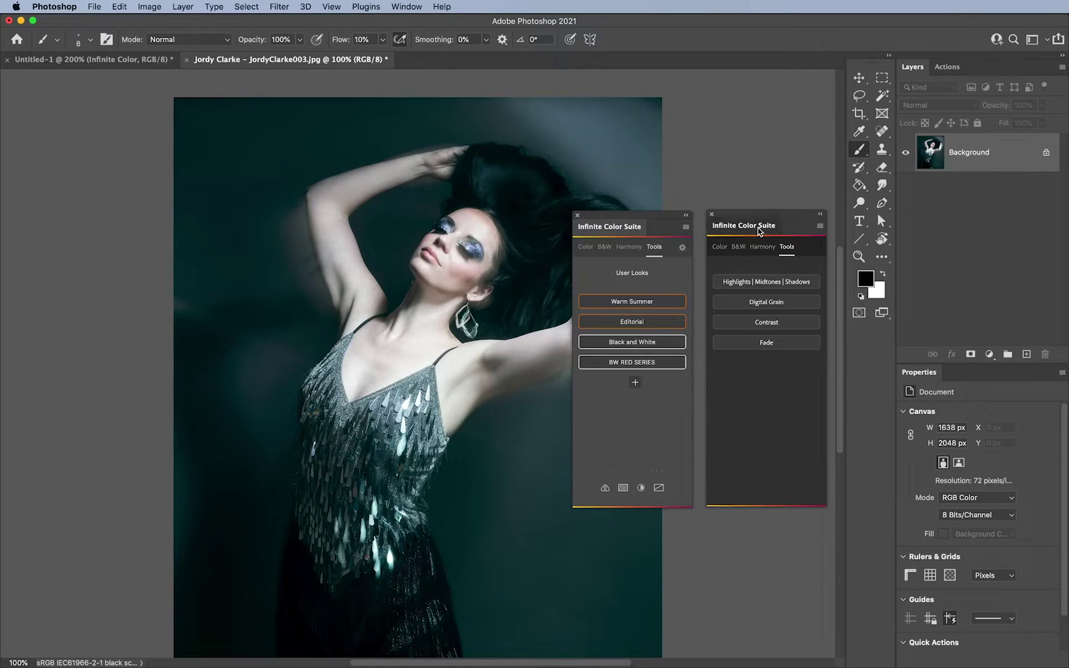
left_click_drag(757, 231, 752, 235)
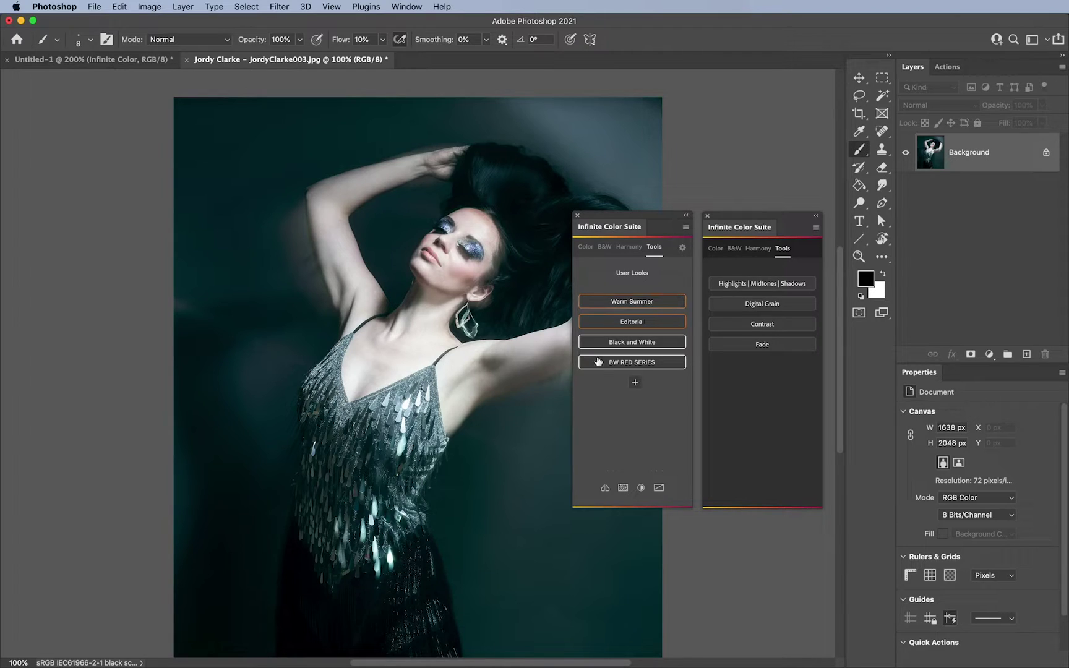
left_click(640, 320)
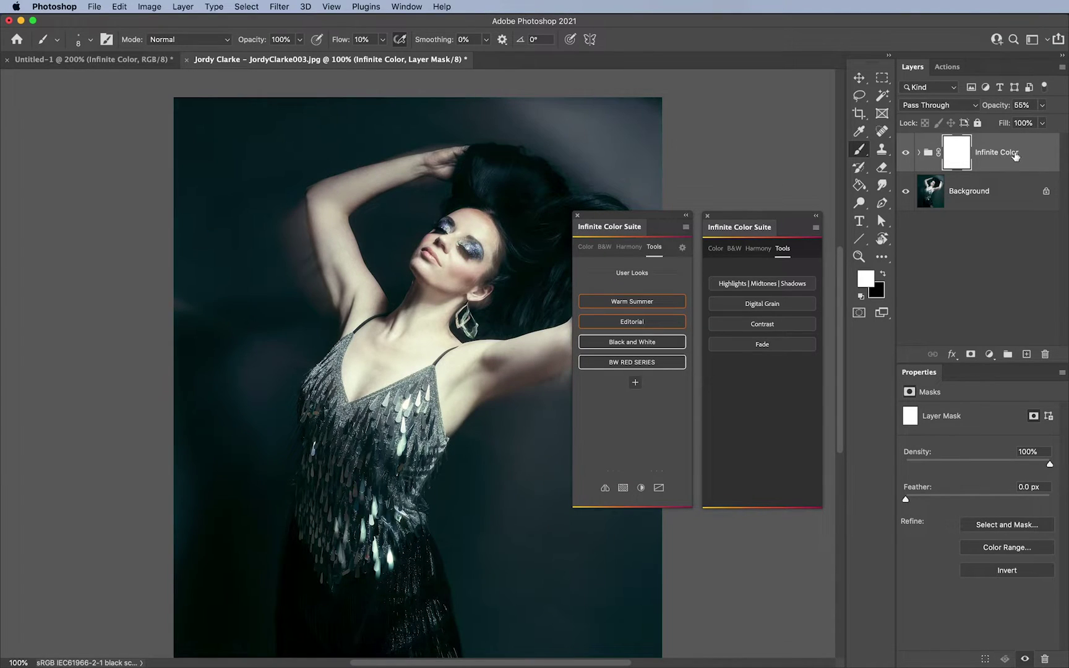
left_click_drag(1015, 155, 1045, 354)
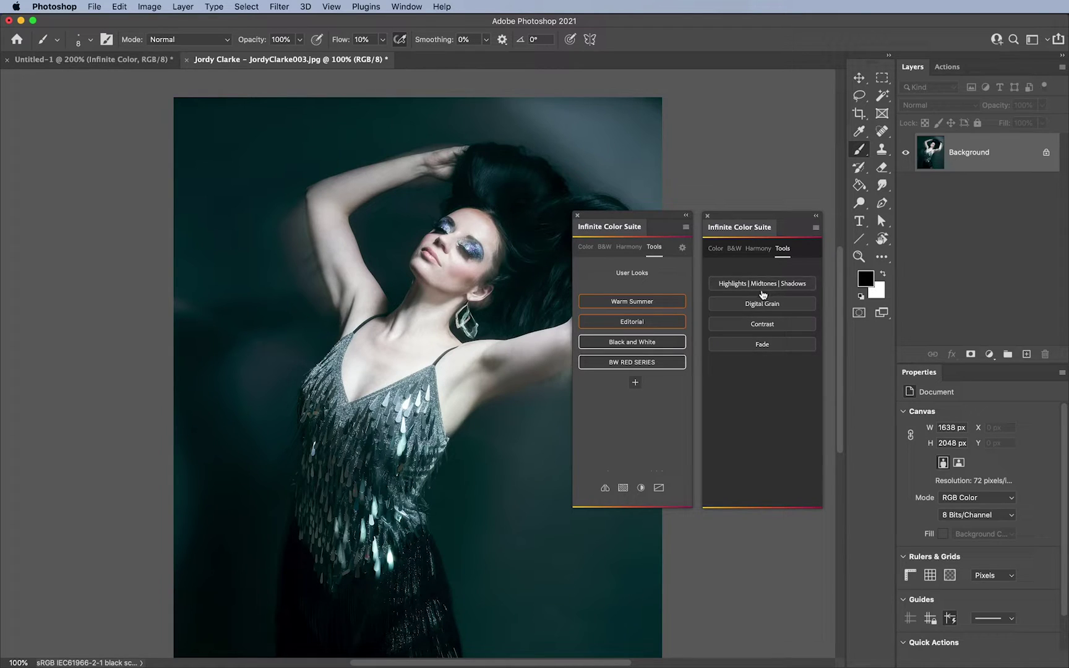
Add a Grain layer and delete it, then re-create it with noise and delete it again.
left_click(625, 488)
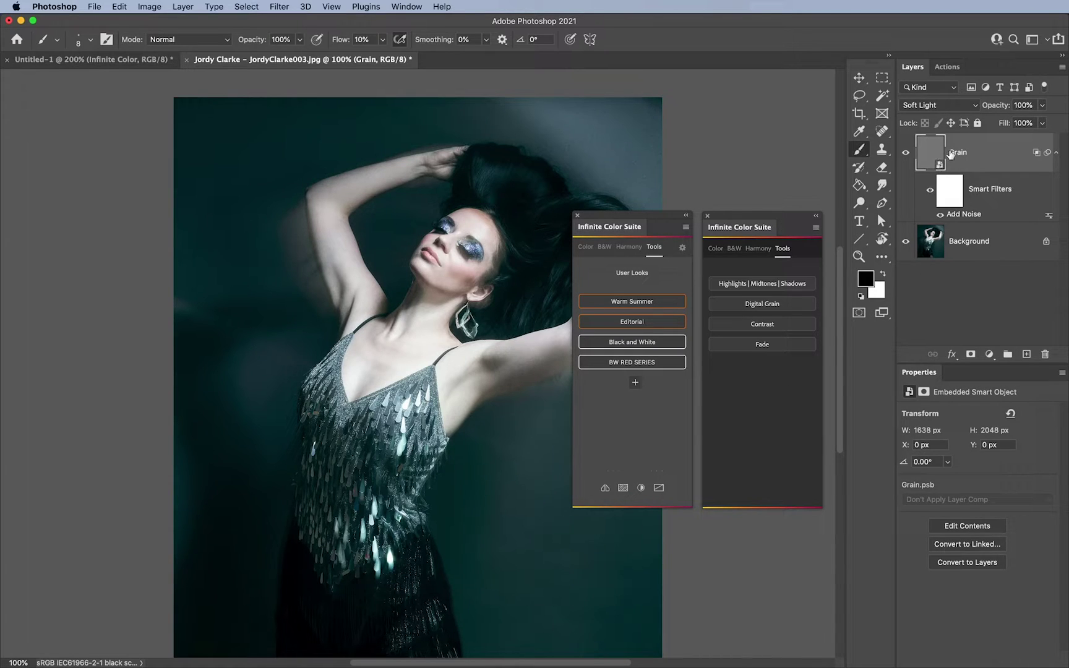
left_click_drag(950, 153, 1044, 355)
left_click(762, 303)
left_click_drag(983, 162, 1045, 354)
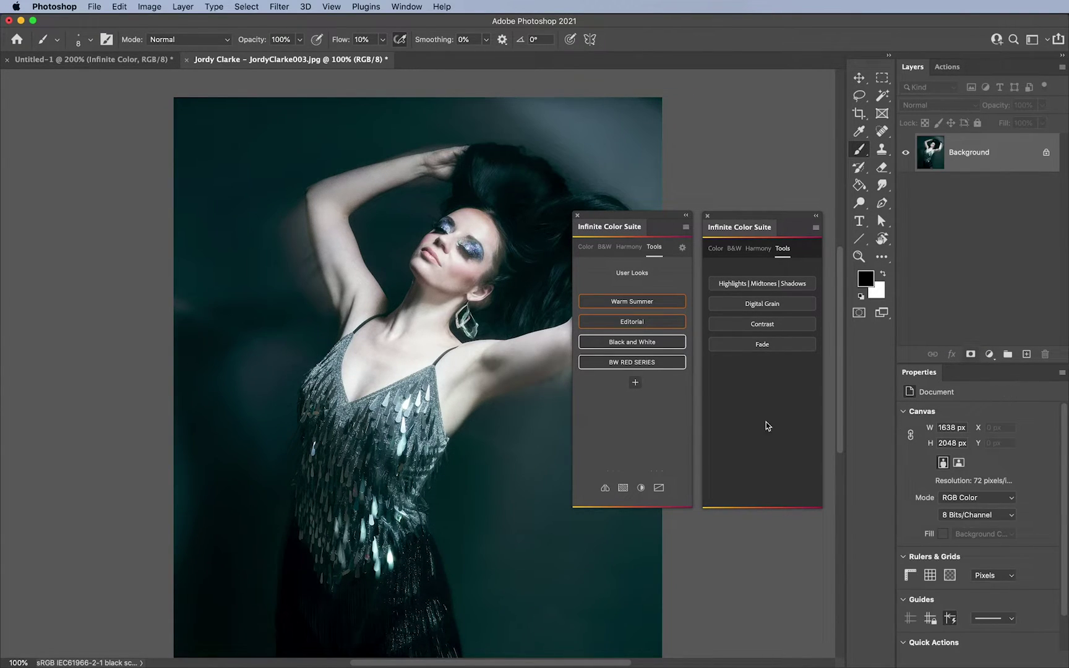
Add two Contrast and two Fade layers, then select all four and delete them.
left_click(641, 487)
left_click(659, 487)
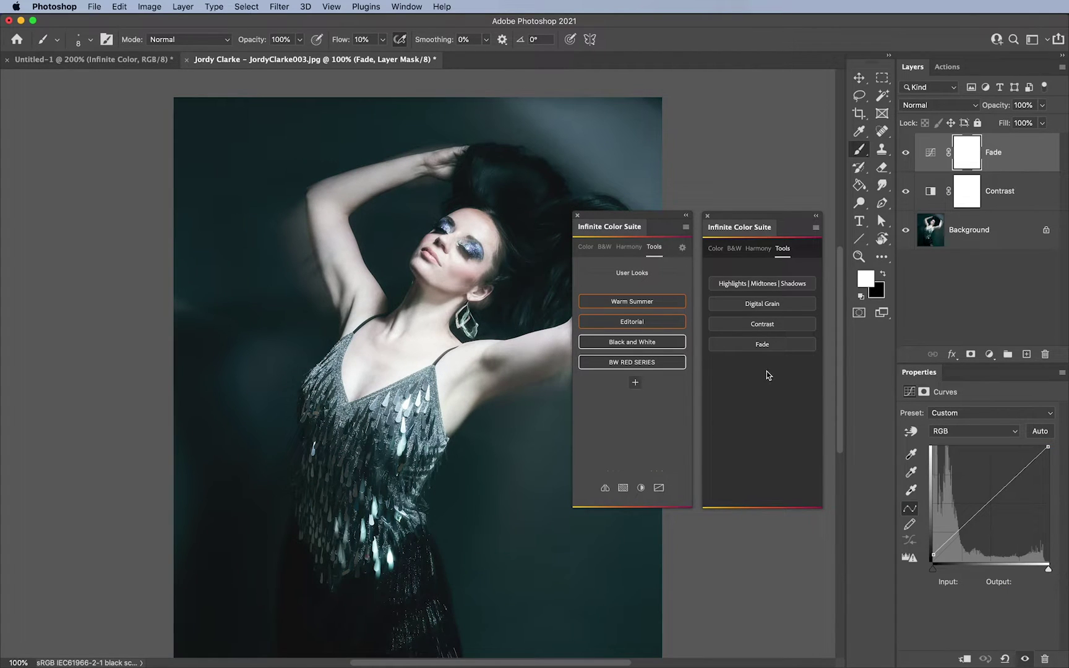
left_click(778, 325)
left_click(770, 345)
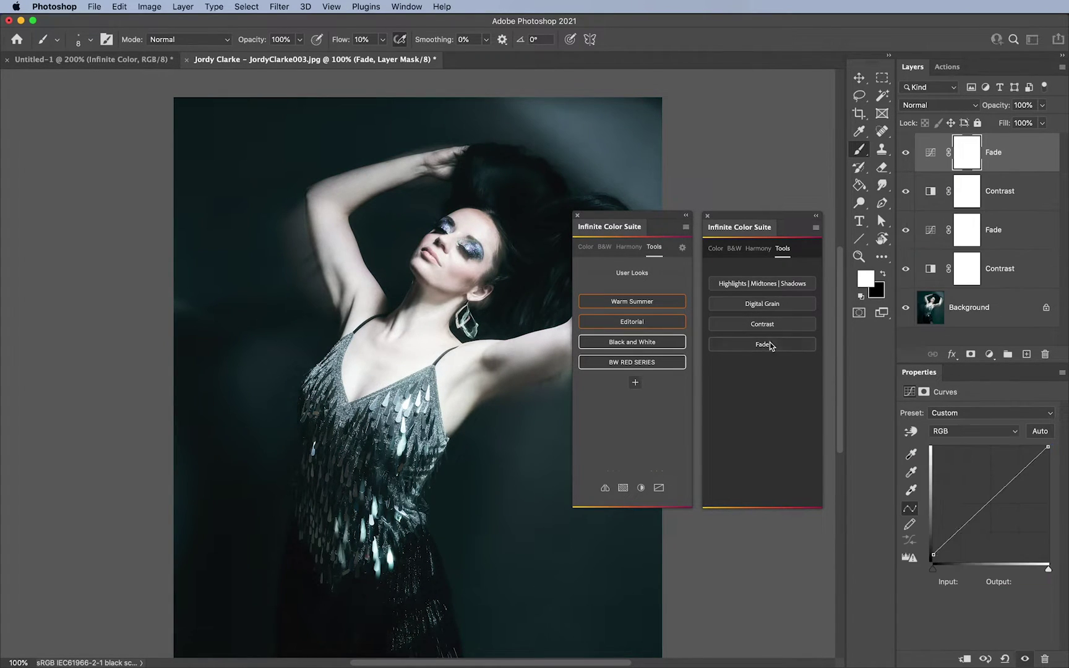
left_click(1020, 267, "shift")
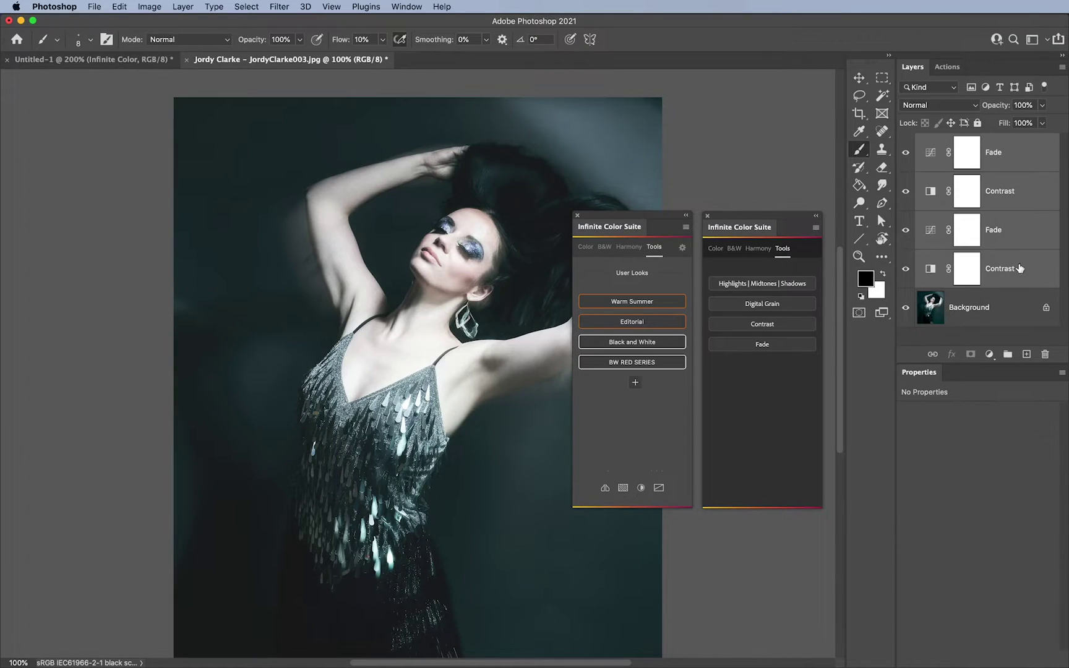
left_click_drag(1019, 268, 1050, 350)
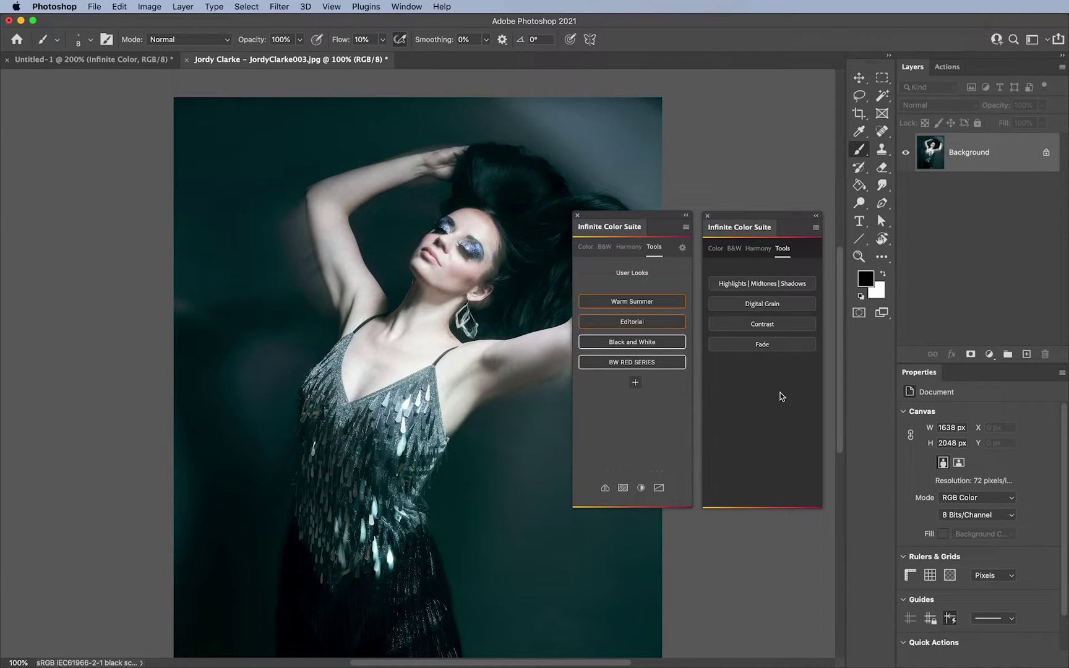
Open the Settings page in the left panel and switch the right panel to its Color page.
left_click(682, 250)
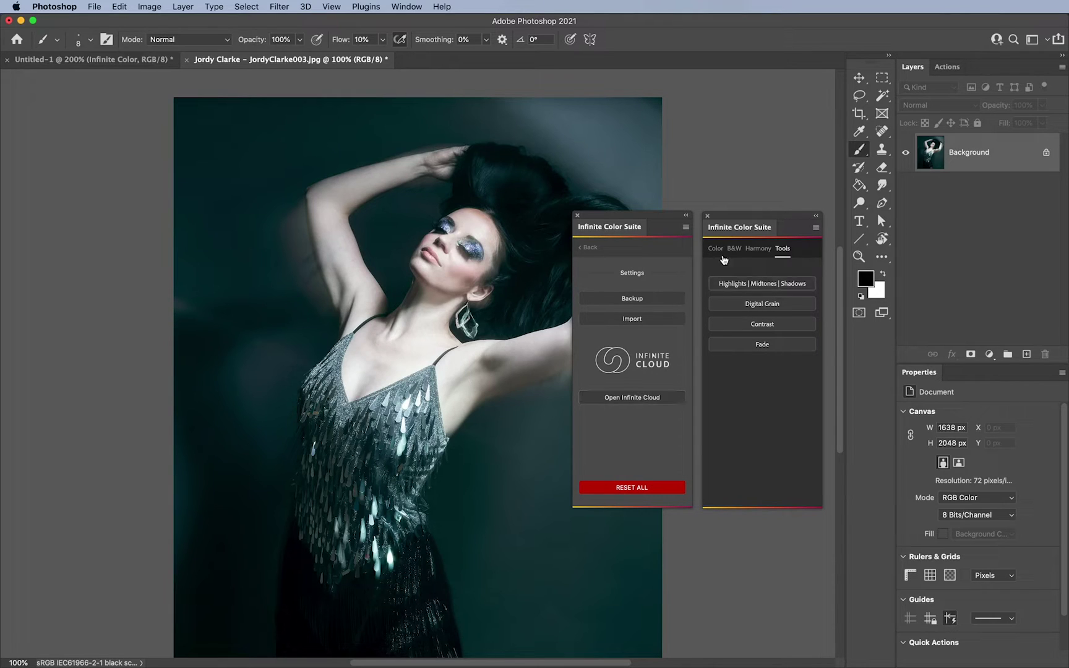
left_click_drag(747, 215, 749, 217)
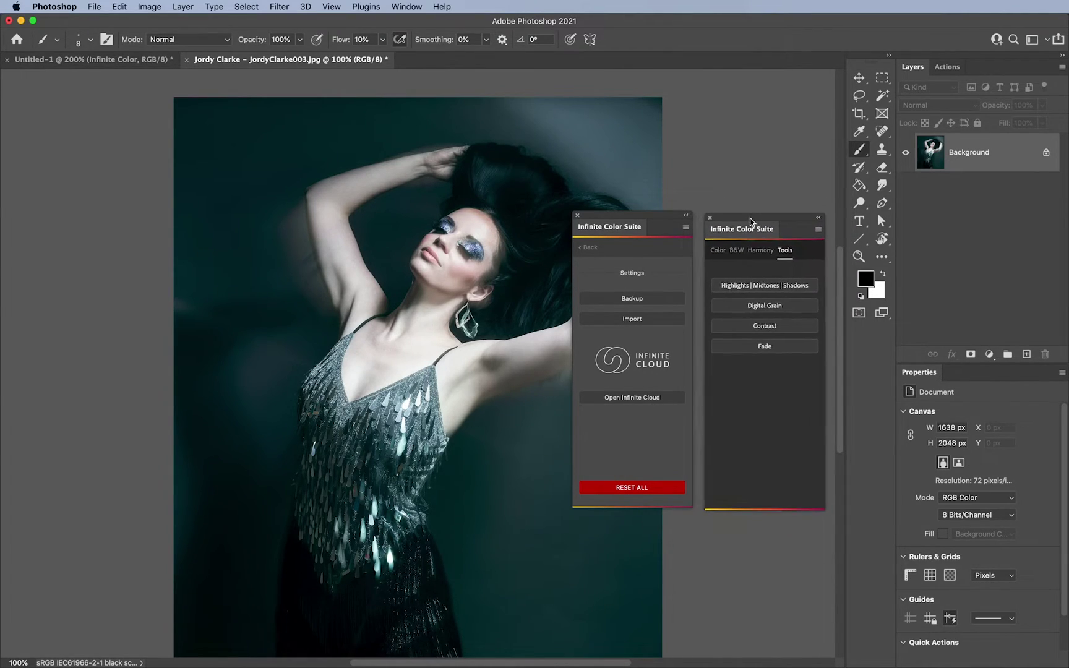
left_click(716, 248)
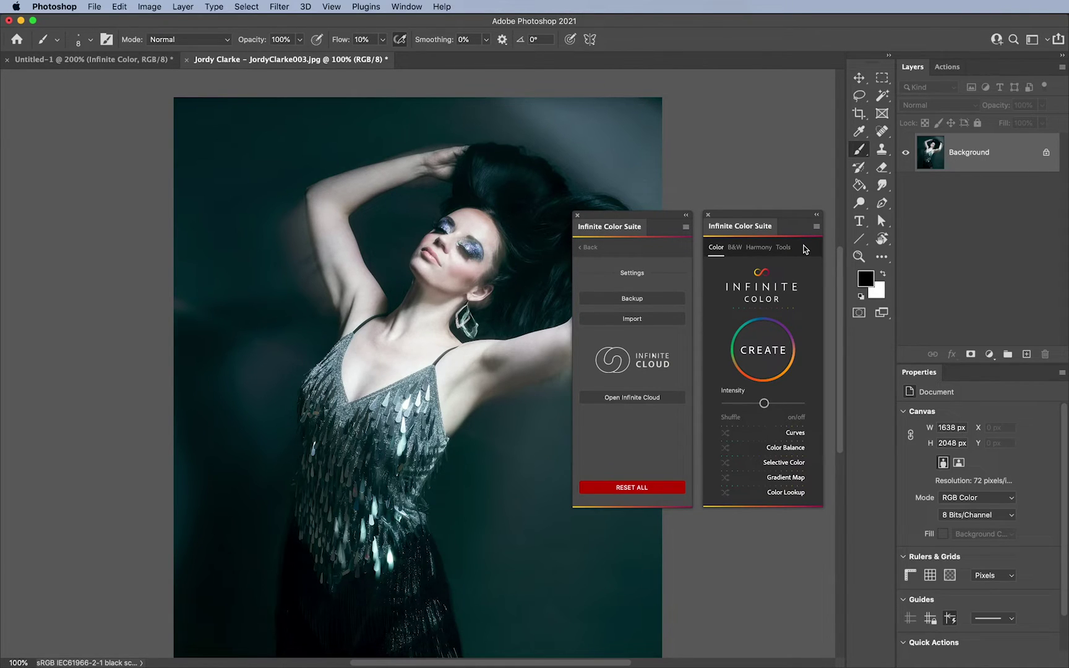
Return the left panel from Settings to its Color page and align both panels by small drags.
left_click(589, 248)
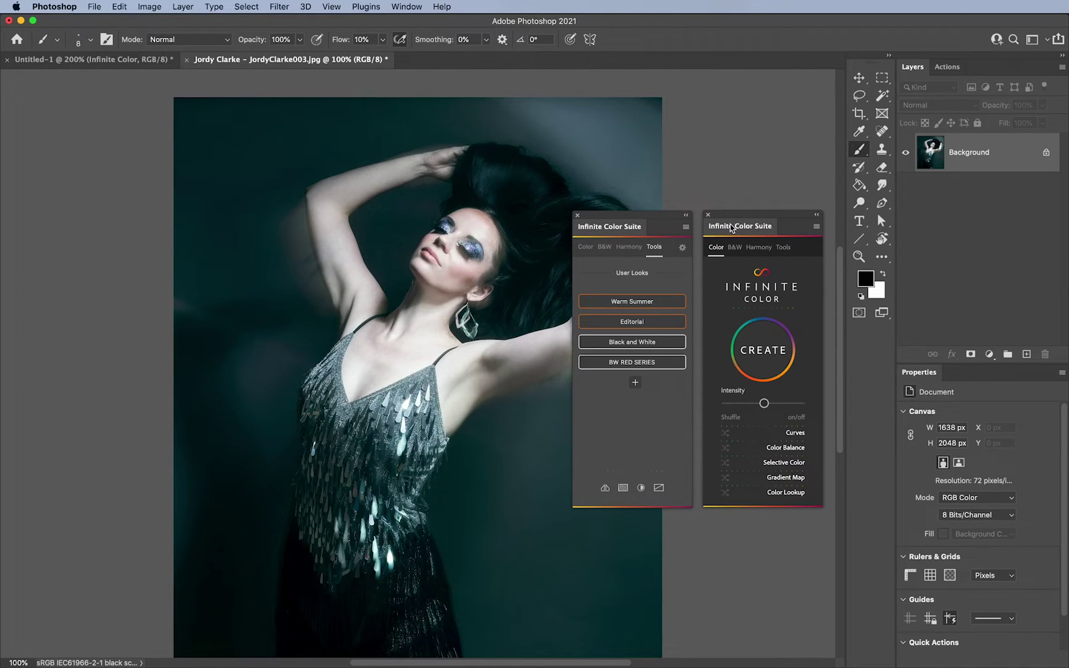
left_click(591, 248)
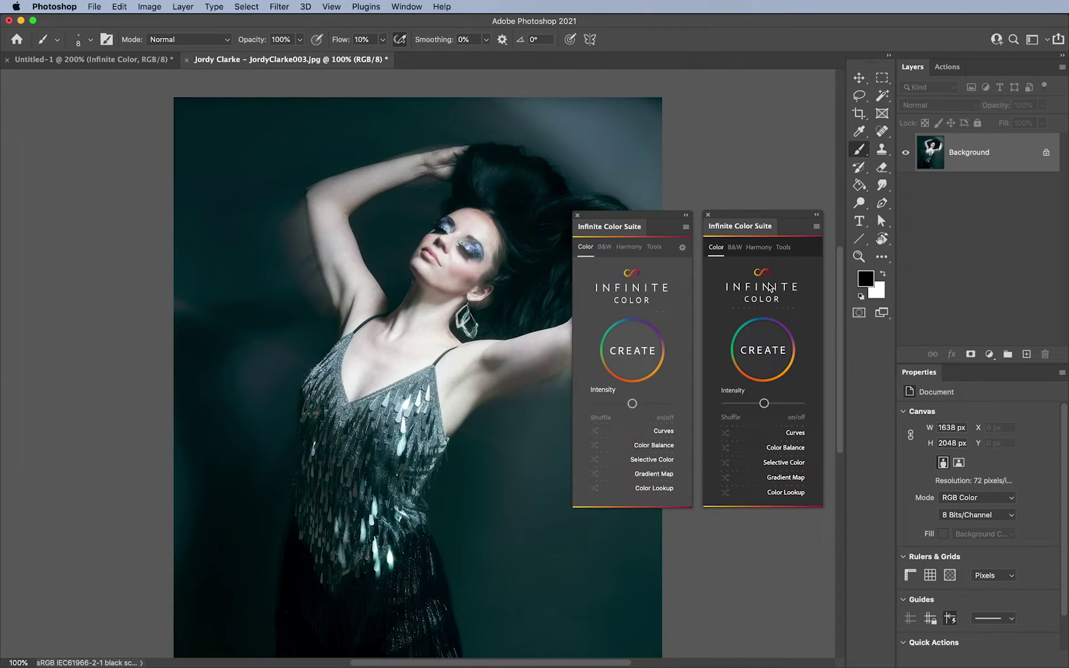
left_click_drag(757, 218, 766, 218)
left_click_drag(680, 217, 682, 216)
left_click_drag(774, 233, 772, 237)
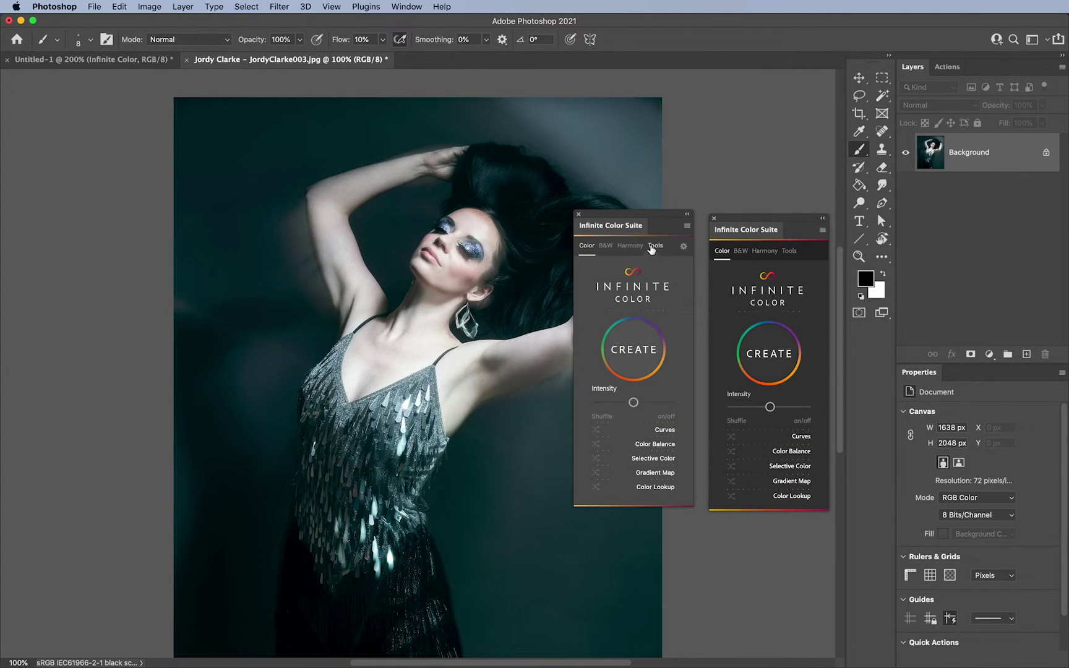
left_click_drag(641, 226, 643, 229)
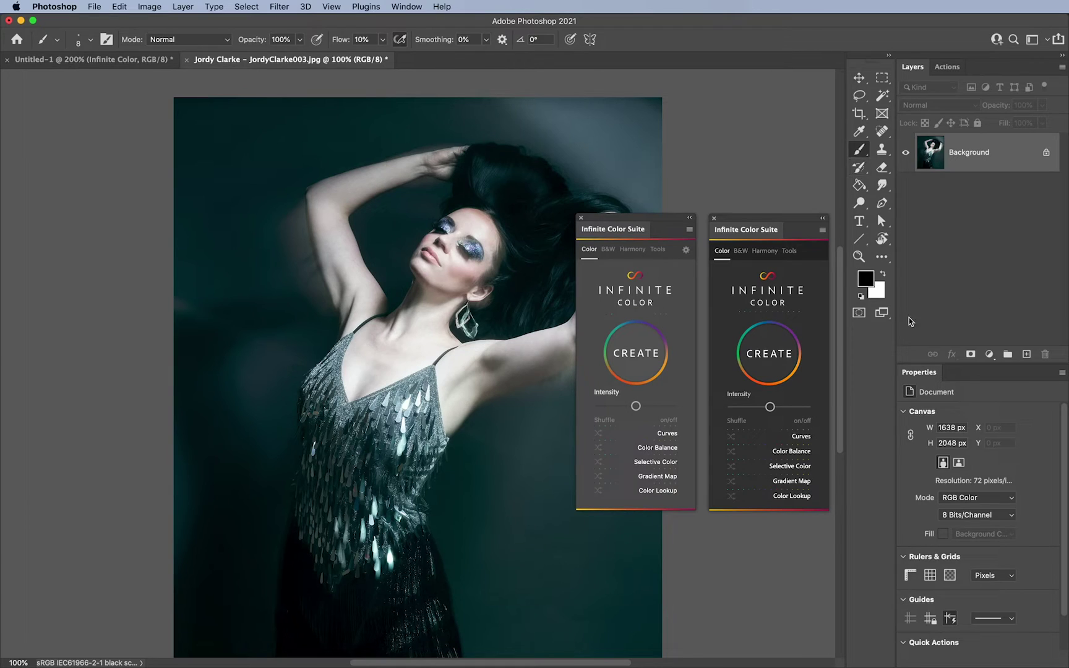
Set the interface Color Theme to the darkest swatch in Preferences > Interface.
left_click(97, 7)
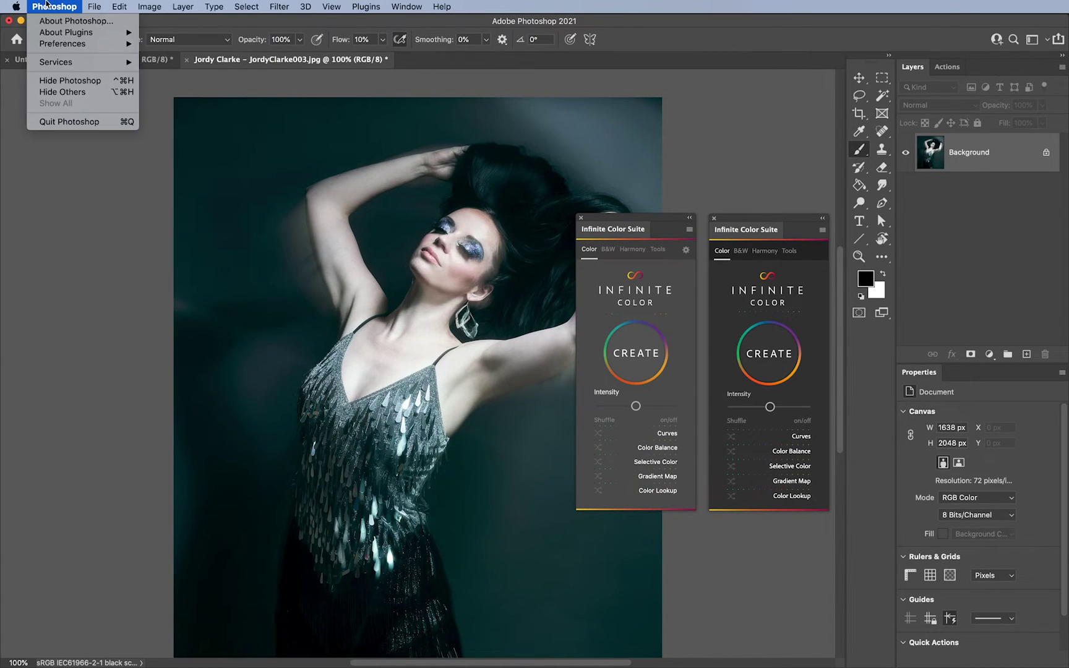
mouse_move(68, 43)
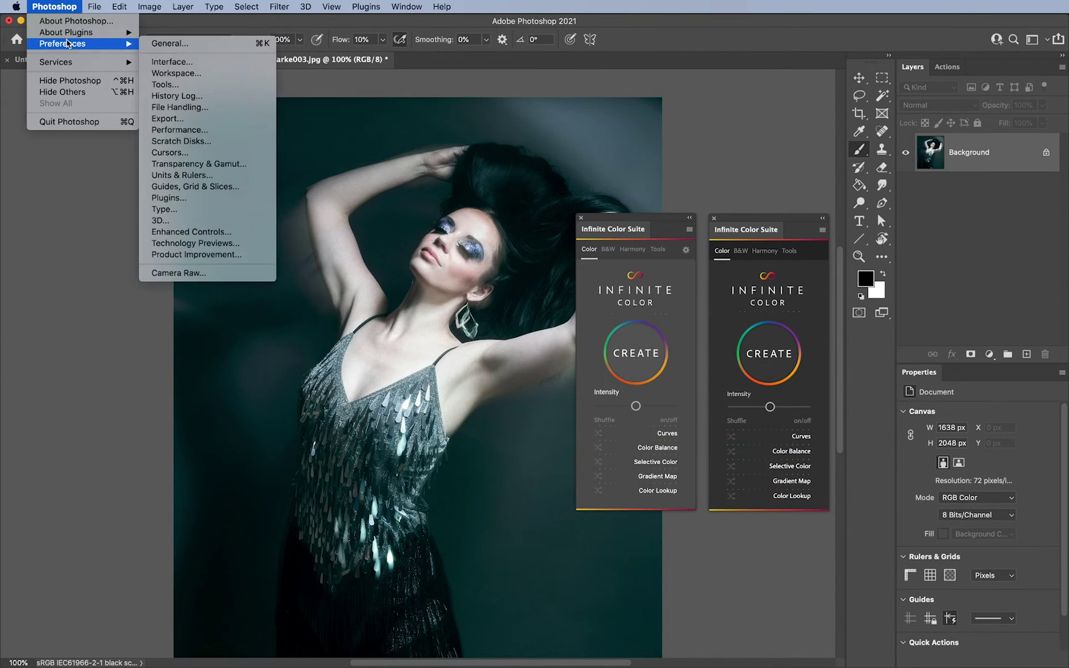
left_click(207, 61)
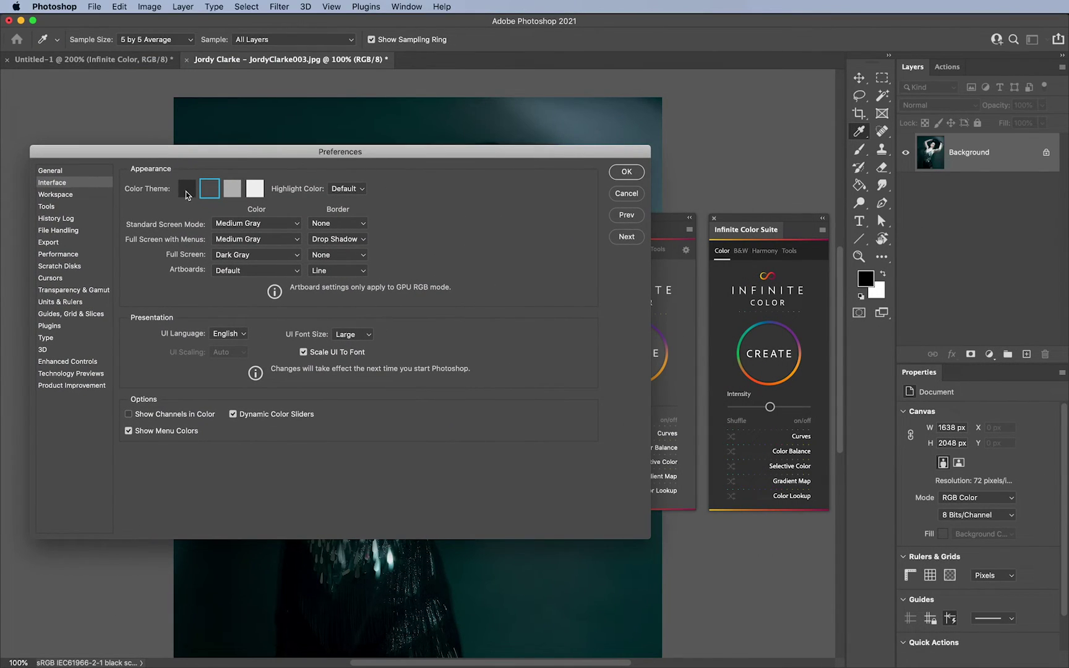
left_click(191, 190)
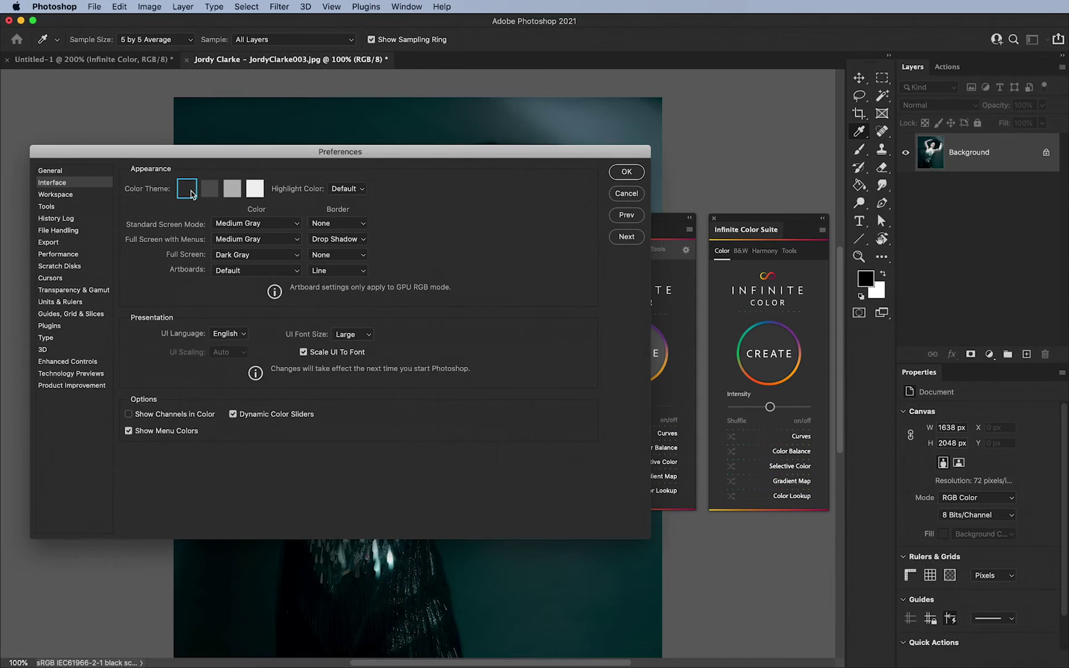
left_click(626, 171)
key("b")
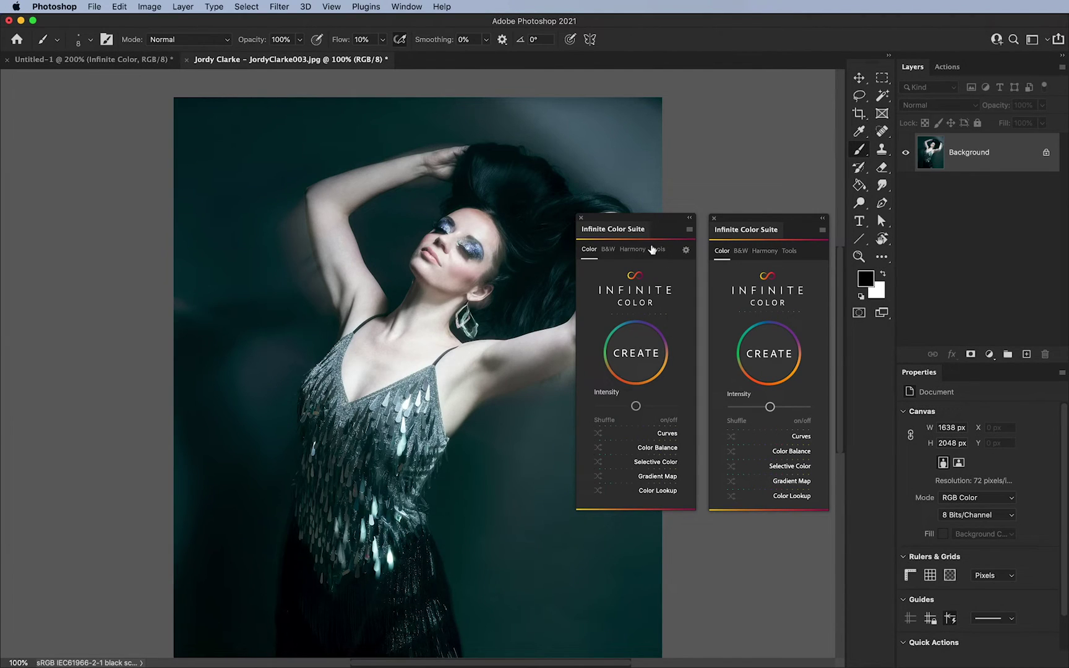
Change the Color Theme to the light gray swatch in Preferences > Interface.
left_click(73, 7)
mouse_move(80, 43)
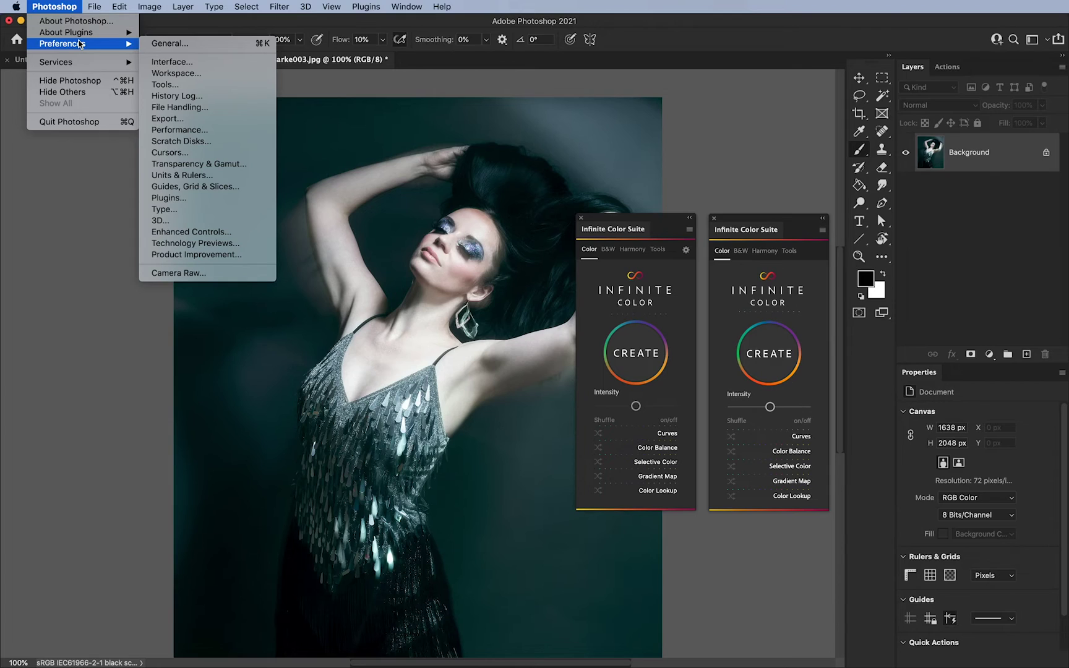
left_click(173, 62)
left_click(239, 195)
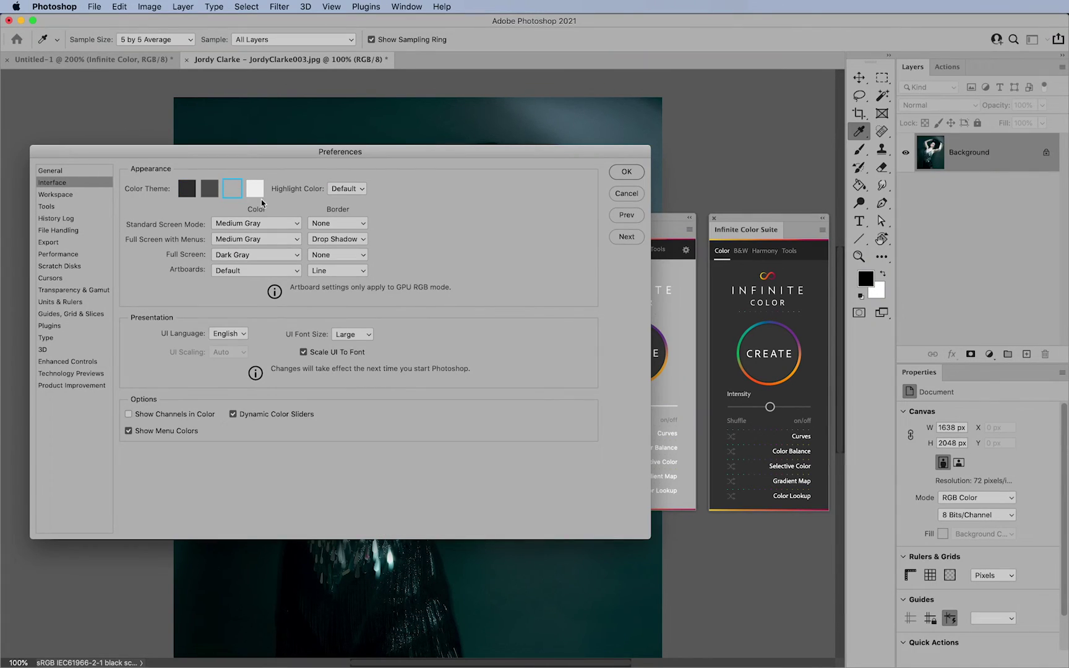
left_click(625, 172)
key("b")
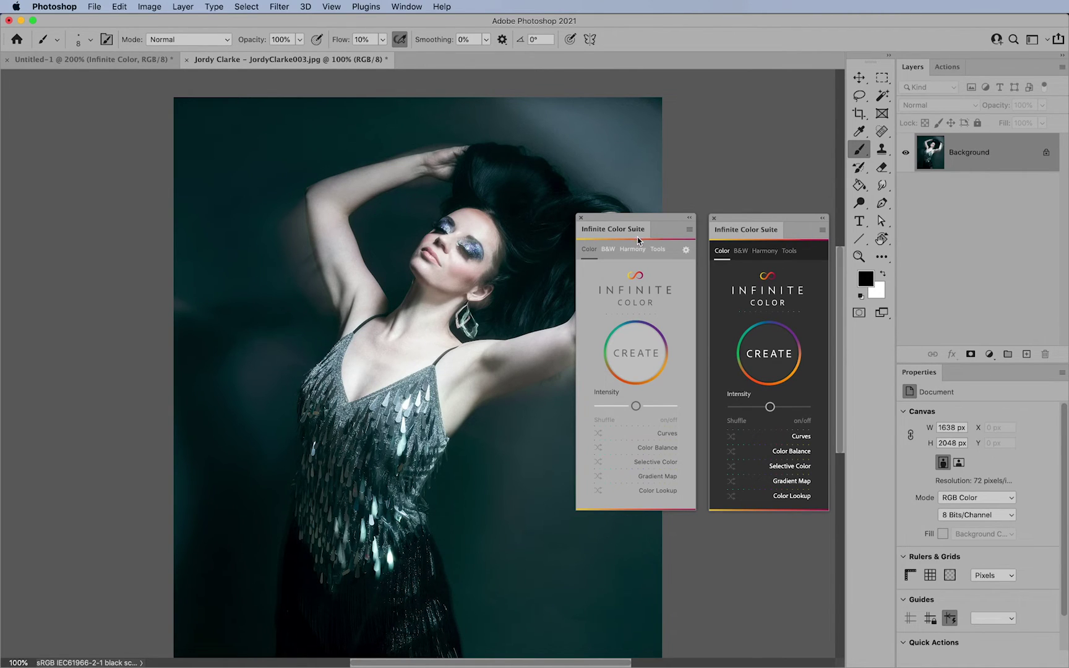
left_click(657, 249)
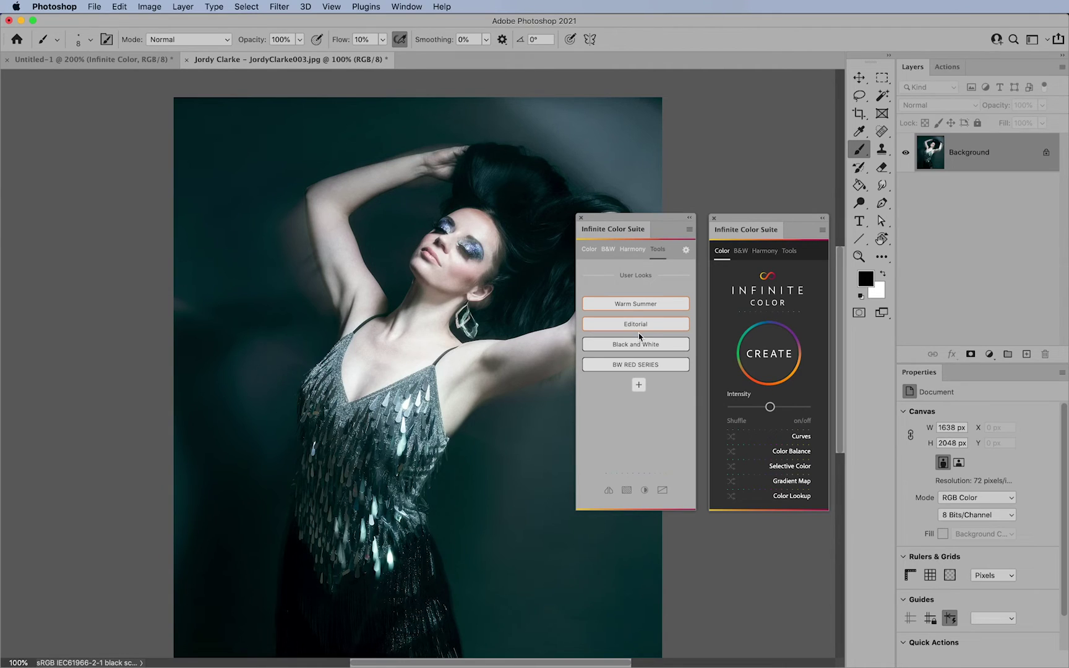
left_click(788, 252)
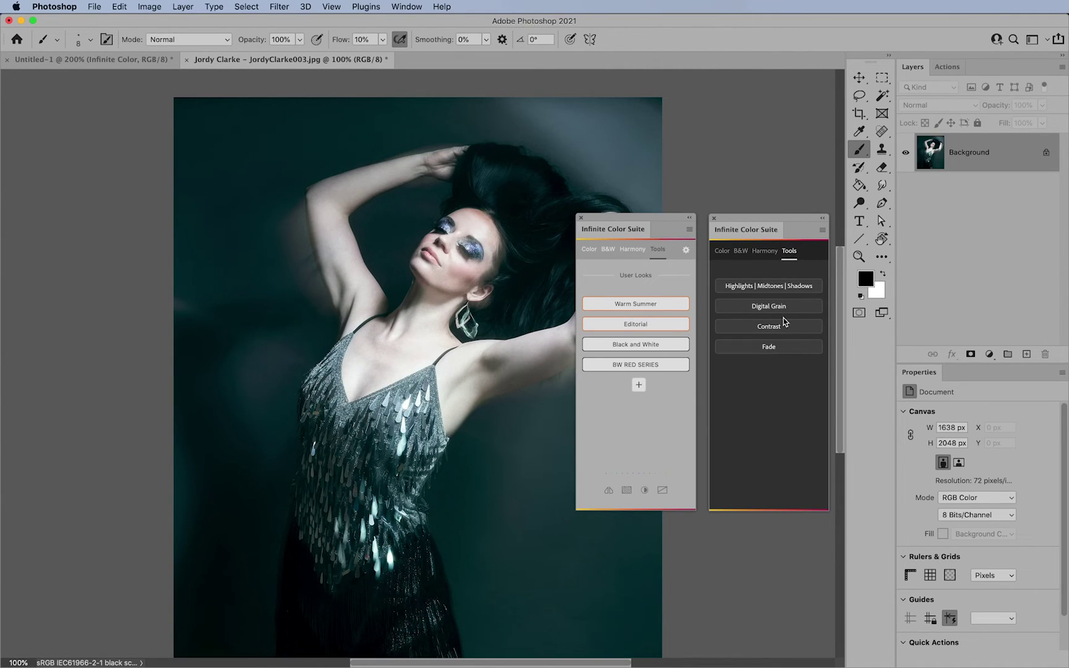
left_click_drag(771, 232, 768, 234)
left_click(685, 249)
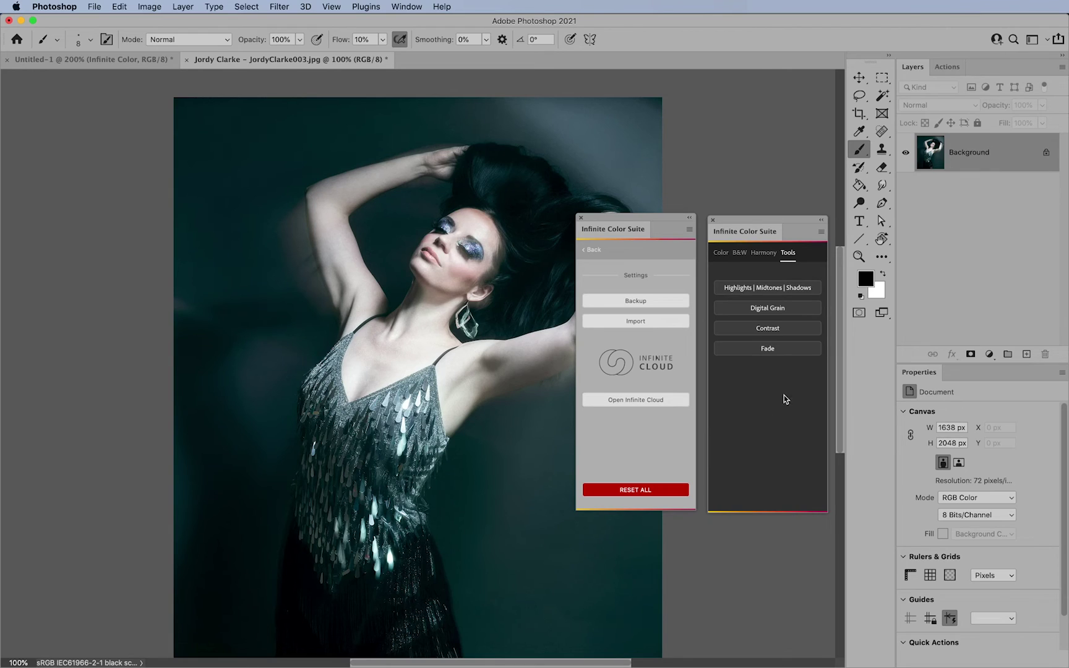
left_click(721, 253)
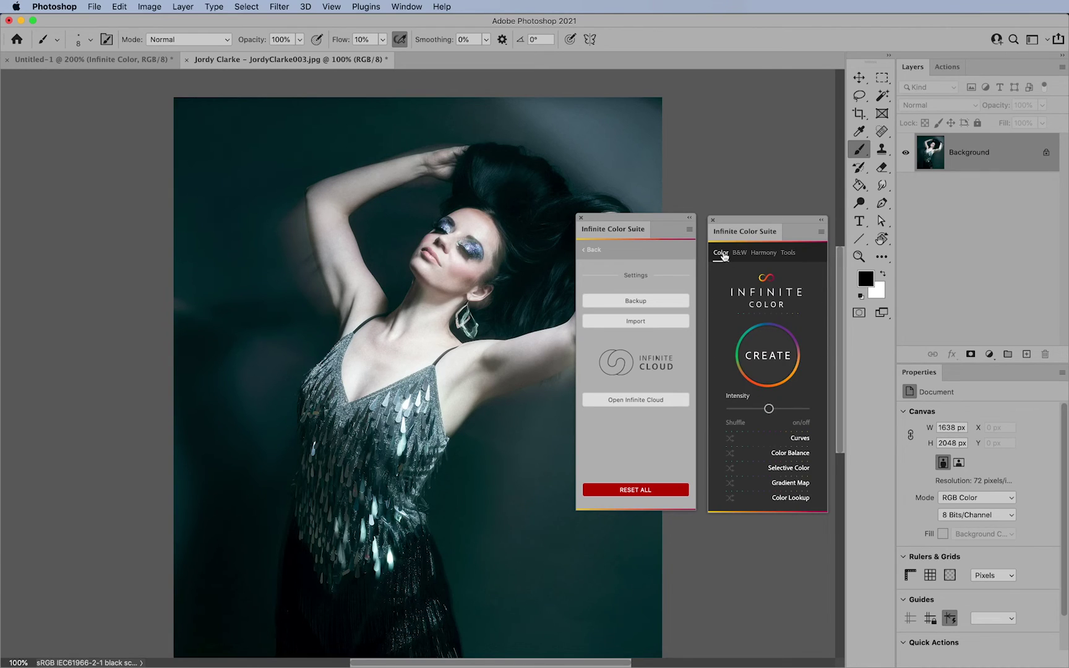
left_click(590, 250)
left_click(591, 253)
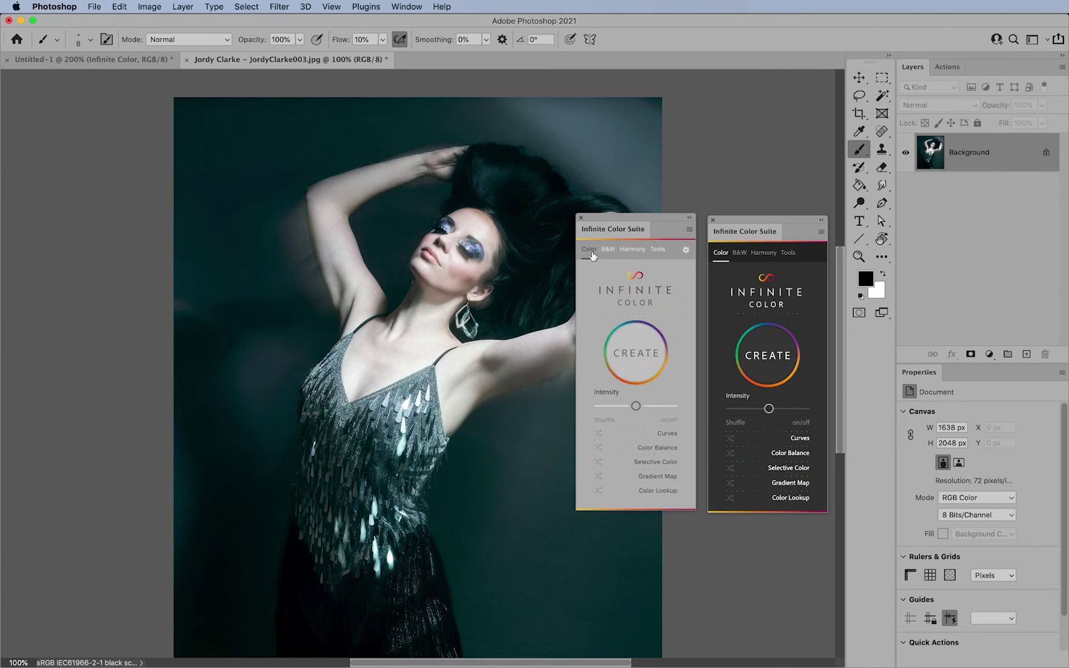
Choose the second, dark gray Color Theme in Preferences > Interface, then nudge the left panel right.
left_click(65, 7)
mouse_move(73, 45)
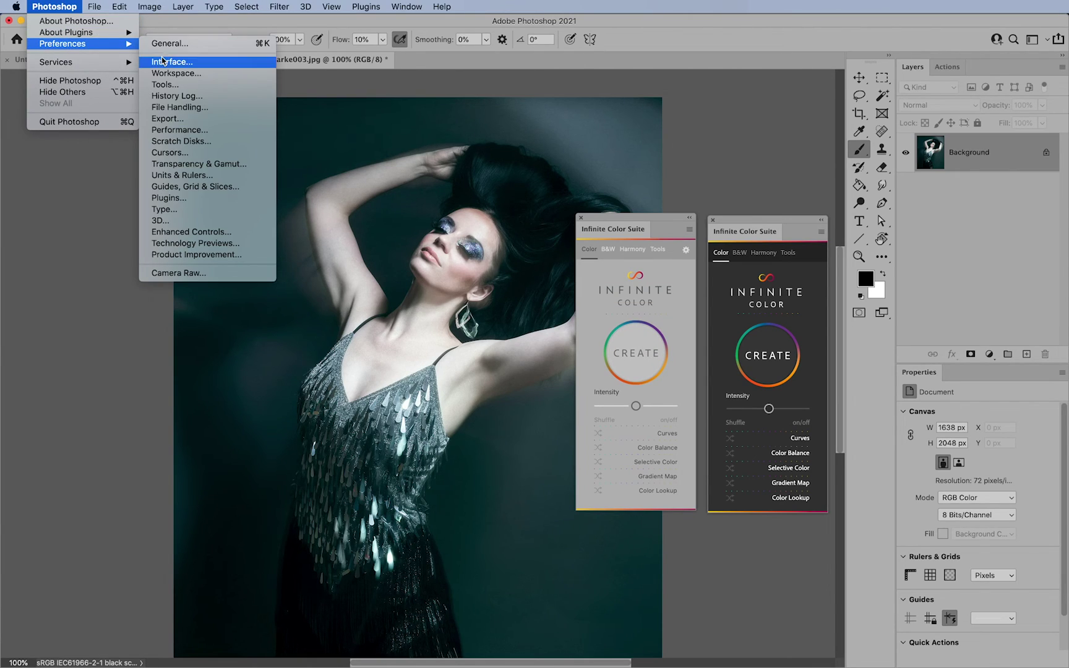
left_click(167, 61)
left_click(214, 190)
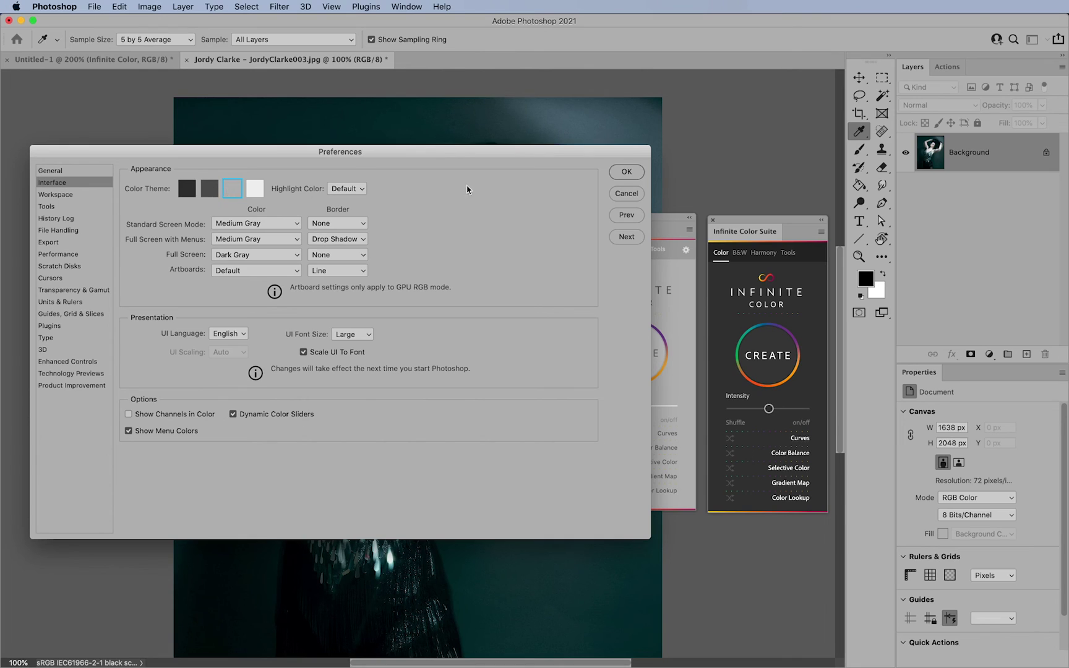
left_click(626, 173)
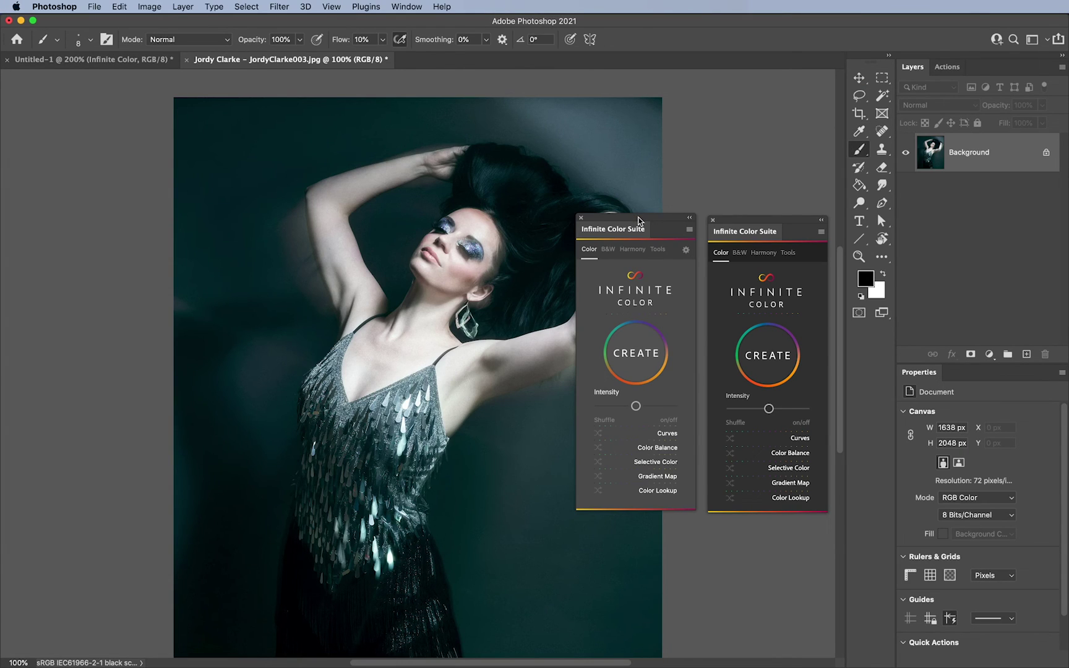
left_click_drag(638, 221, 644, 223)
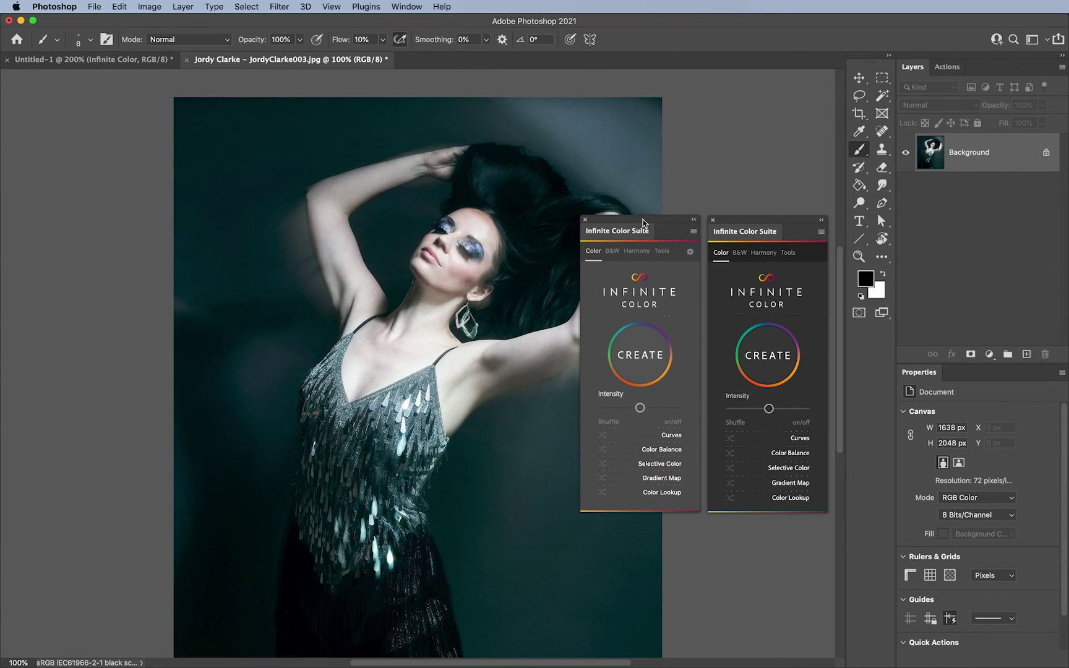